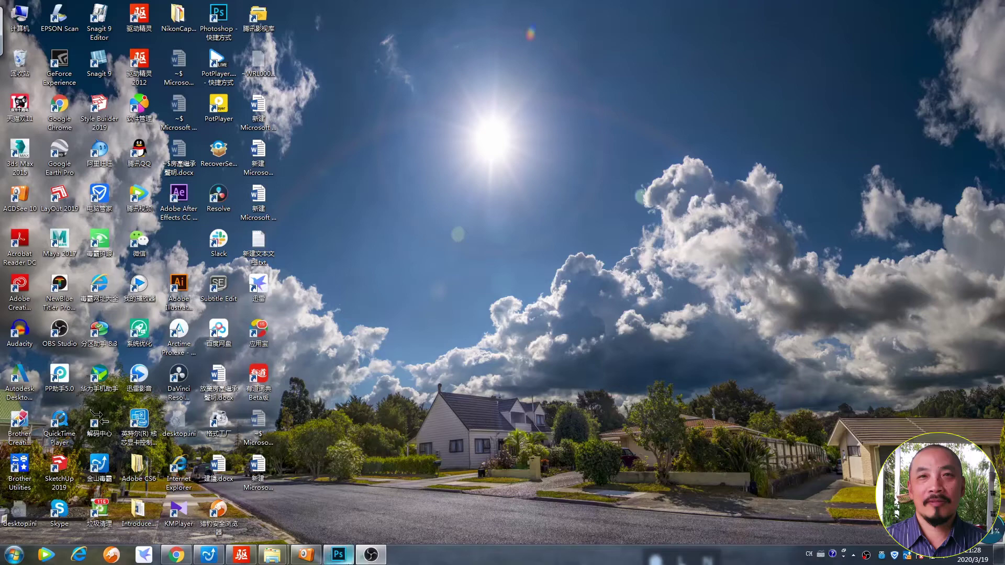
Photomerge the seven raw frames DSC_5557–DSC_5563 from the Raw folder into one panorama.
{"action": "left_click", "coordinate": [338, 554]}
{"action": "left_click", "coordinate": [33, 7]}
{"action": "left_click", "coordinate": [176, 310]}
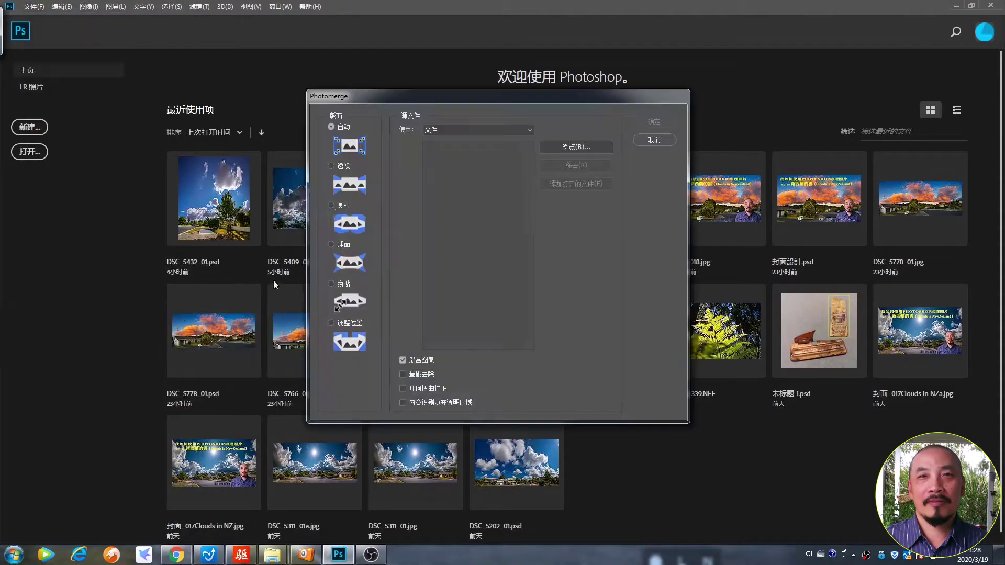
{"action": "left_click", "coordinate": [575, 150]}
{"action": "double_click", "coordinate": [619, 167]}
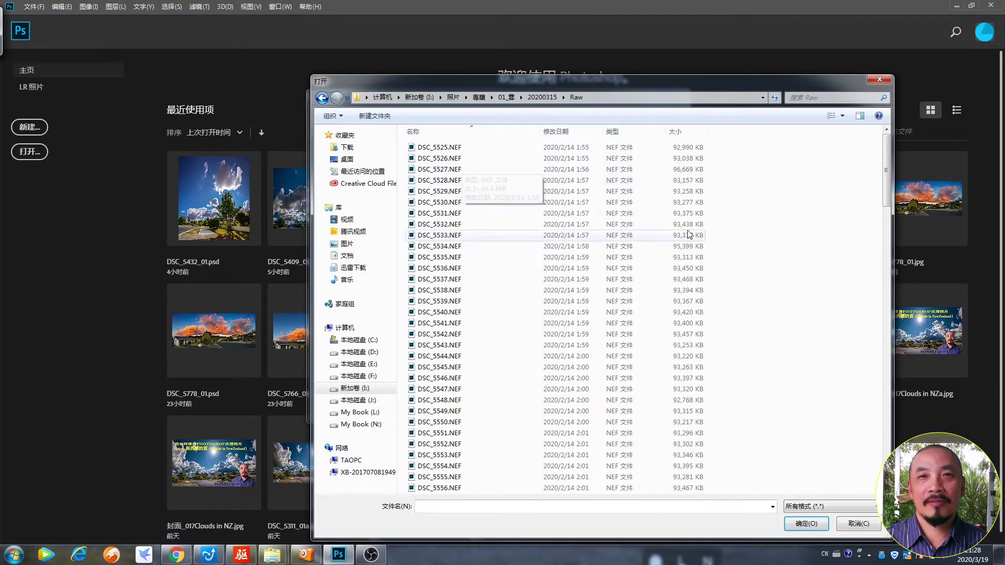
{"action": "scroll", "coordinate": [471, 236], "scroll_direction": "down", "scroll_amount": 2}
{"action": "left_click", "coordinate": [440, 189]}
{"action": "left_click", "coordinate": [440, 201], "text": "shift"}
{"action": "key", "text": "shift+Down"}
{"action": "key", "text": "shift+Down"}
{"action": "key", "text": "shift+Down"}
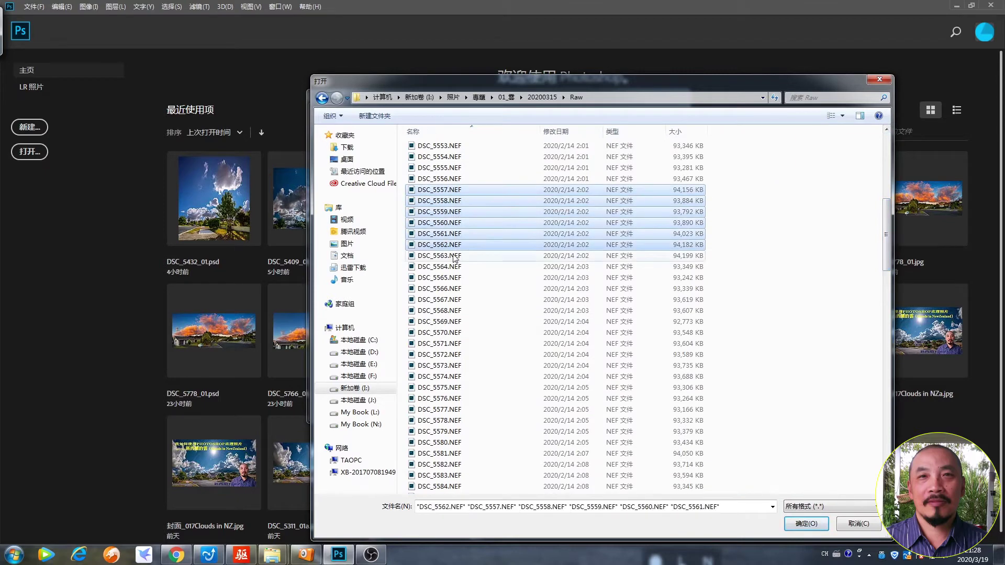
{"action": "key", "text": "Return"}
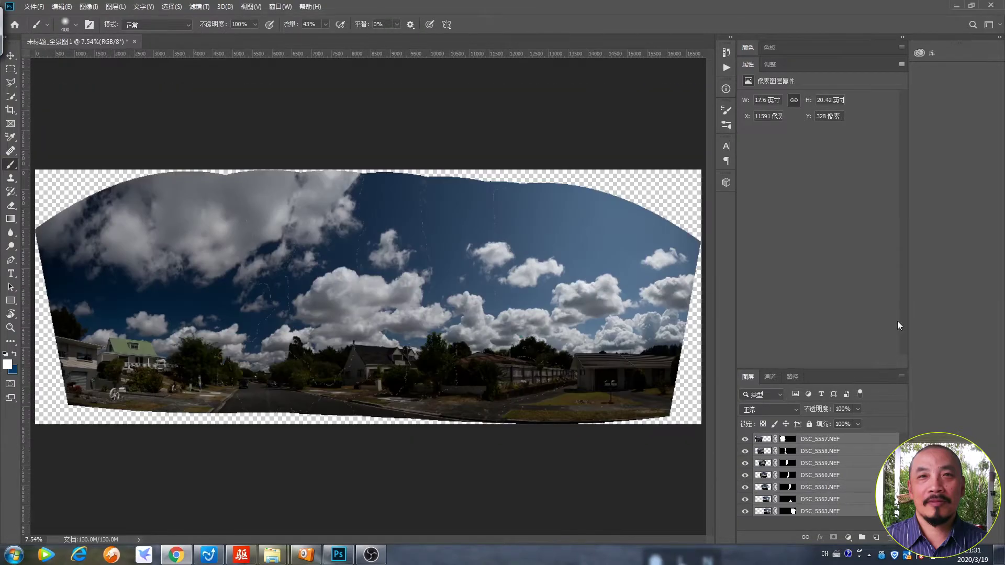
Stamp a merged layer and use Camera Raw to raise Shadows, Blacks +82, Contrast, Vibrance/Saturation +15, and lower Highlights/Whites.
{"action": "key", "text": "ctrl+shift+alt+e"}
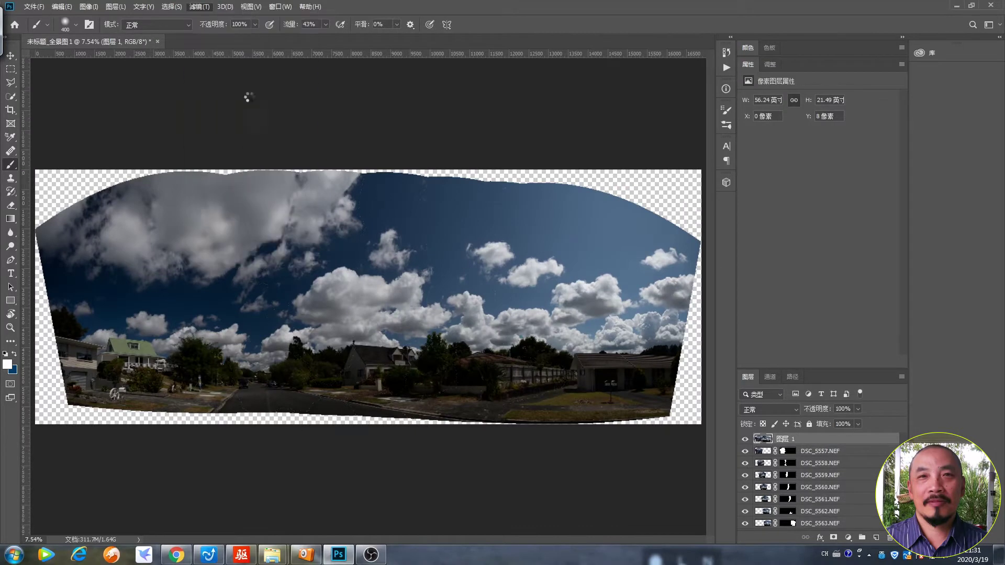
{"action": "key", "text": "ctrl+shift+a"}
{"action": "left_click_drag", "start_coordinate": [828, 304], "coordinate": [870, 305]}
{"action": "left_click_drag", "start_coordinate": [828, 339], "coordinate": [873, 338]}
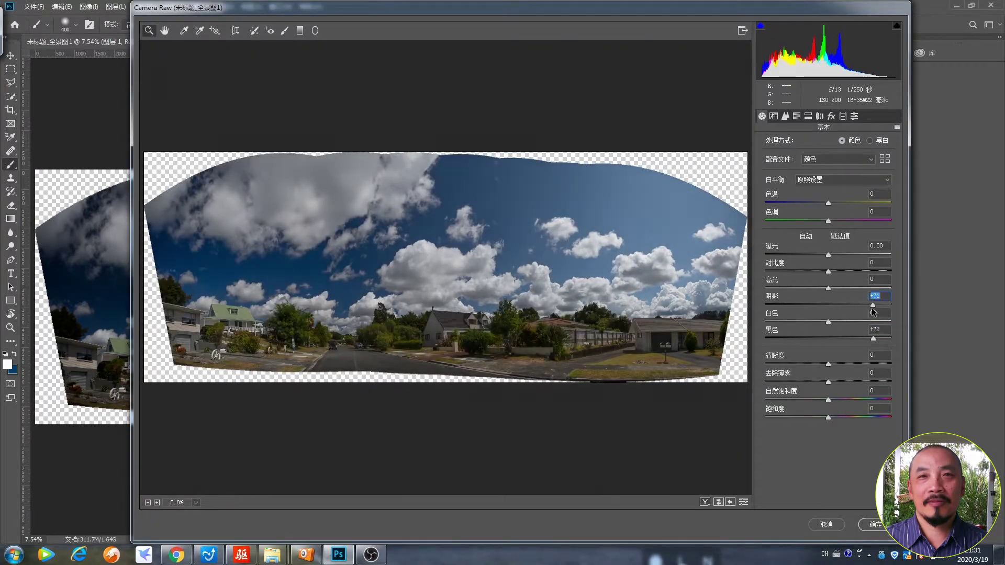
{"action": "mouse_move", "coordinate": [828, 271]}
{"action": "left_mouse_down"}
{"action": "mouse_move", "coordinate": [850, 271]}
{"action": "mouse_move", "coordinate": [790, 289]}
{"action": "left_mouse_up"}
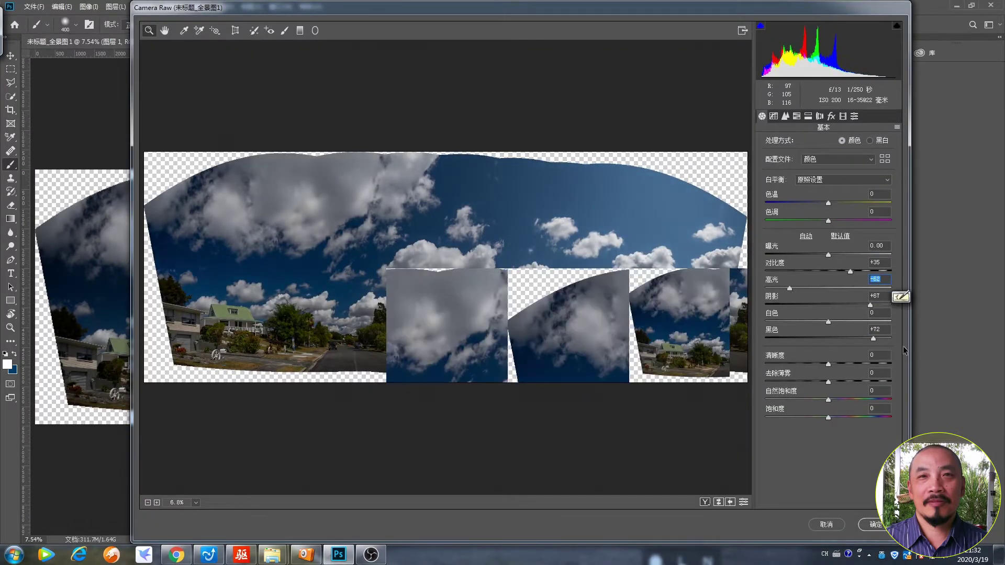
{"action": "left_click_drag", "start_coordinate": [828, 322], "coordinate": [812, 322]}
{"action": "left_click_drag", "start_coordinate": [873, 338], "coordinate": [879, 339]}
{"action": "mouse_move", "coordinate": [828, 400]}
{"action": "left_mouse_down"}
{"action": "mouse_move", "coordinate": [838, 399]}
{"action": "mouse_move", "coordinate": [837, 417]}
{"action": "left_mouse_up"}
{"action": "left_click", "coordinate": [873, 524]}
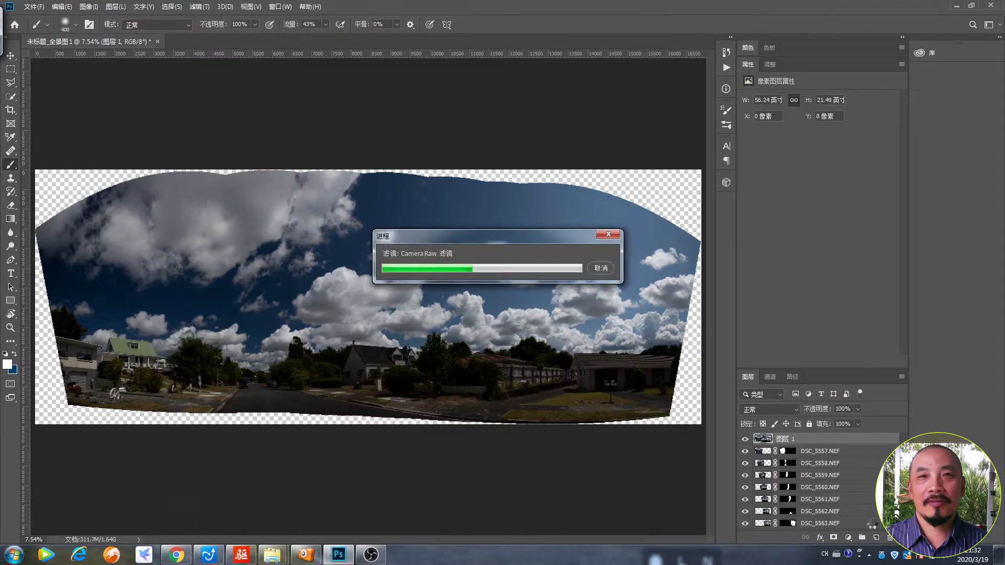
Save the document as DSC_5557_01.psd.
{"action": "left_click", "coordinate": [34, 7]}
{"action": "left_click", "coordinate": [47, 134]}
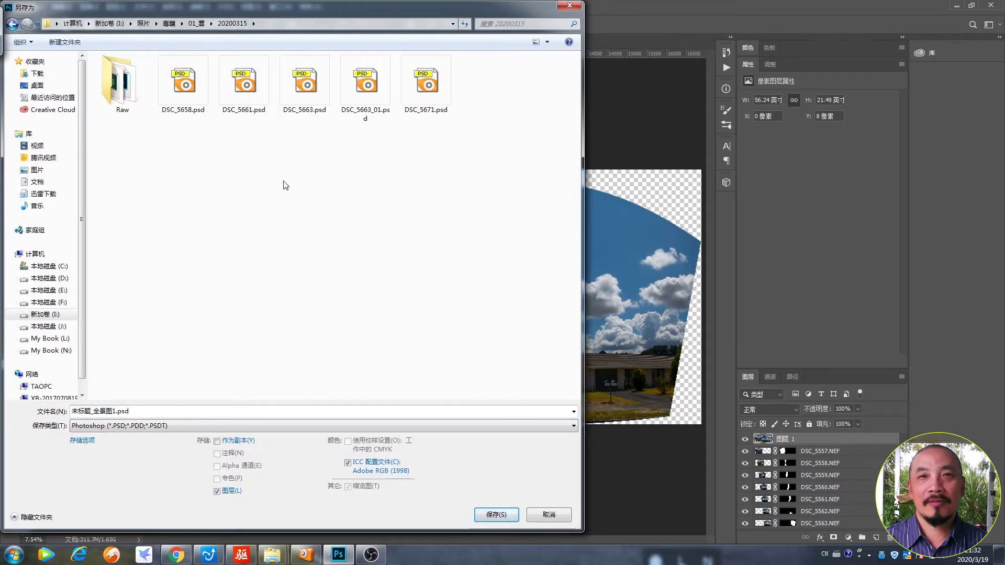
{"action": "type", "text": "DSC_5557_0"}
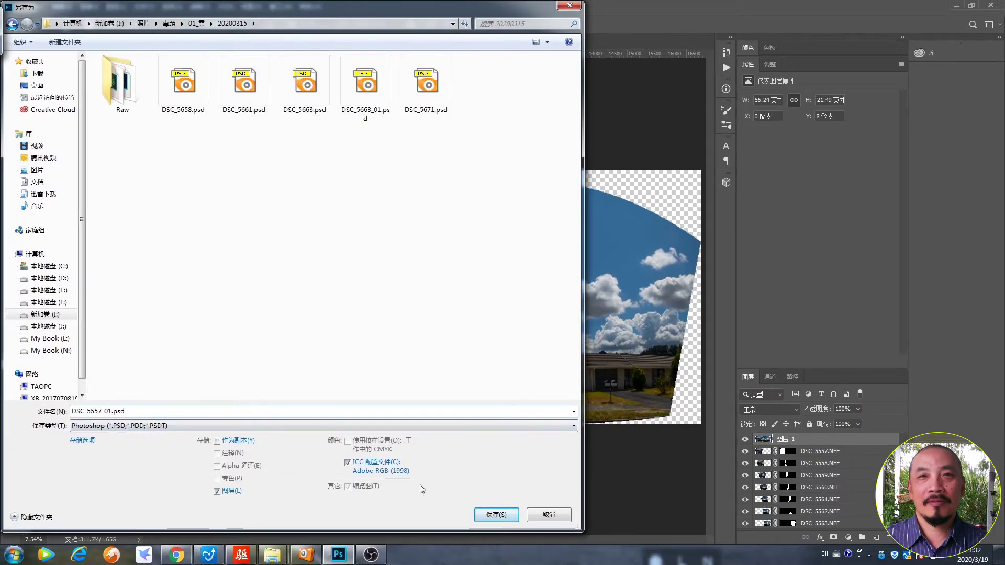
{"action": "key", "text": "Return"}
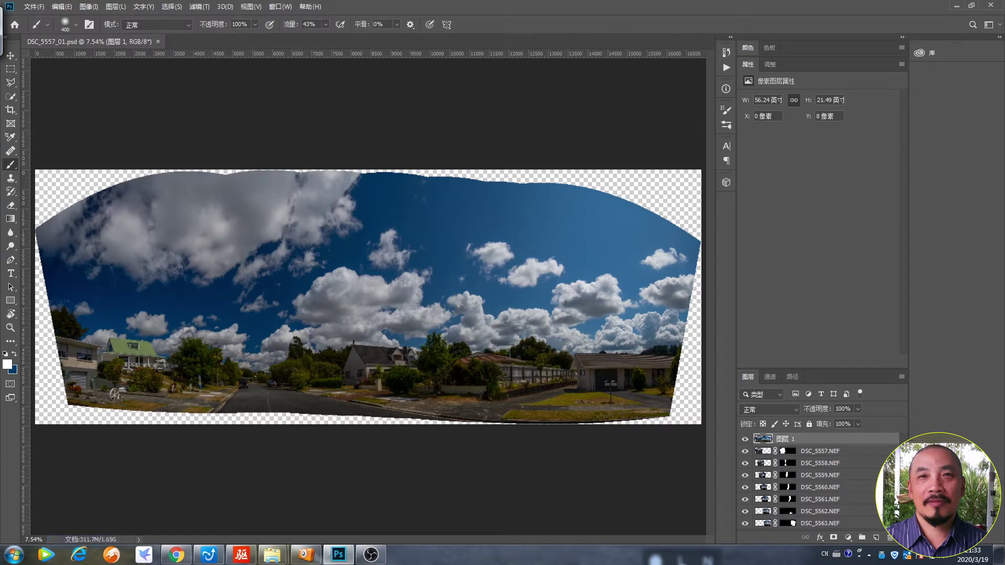
Delete the original DSC_ source layers, keeping only the merged panorama.
{"action": "left_click", "coordinate": [860, 451]}
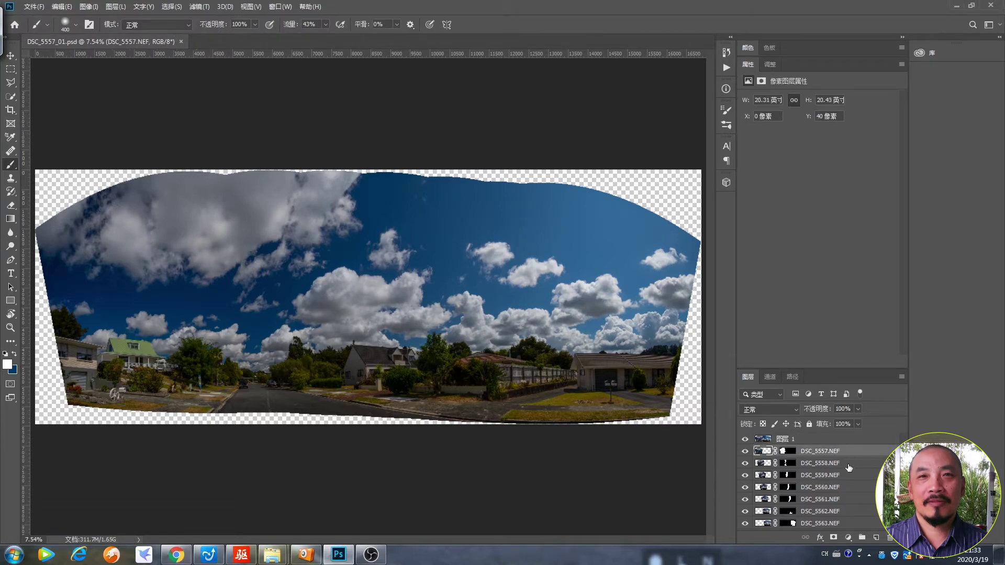
{"action": "left_click", "coordinate": [861, 522], "text": "shift"}
{"action": "key", "text": "Delete"}
Warp the panorama's left edge and corners outward and pull the top middle down.
{"action": "left_click", "coordinate": [61, 6]}
{"action": "left_click", "coordinate": [209, 350]}
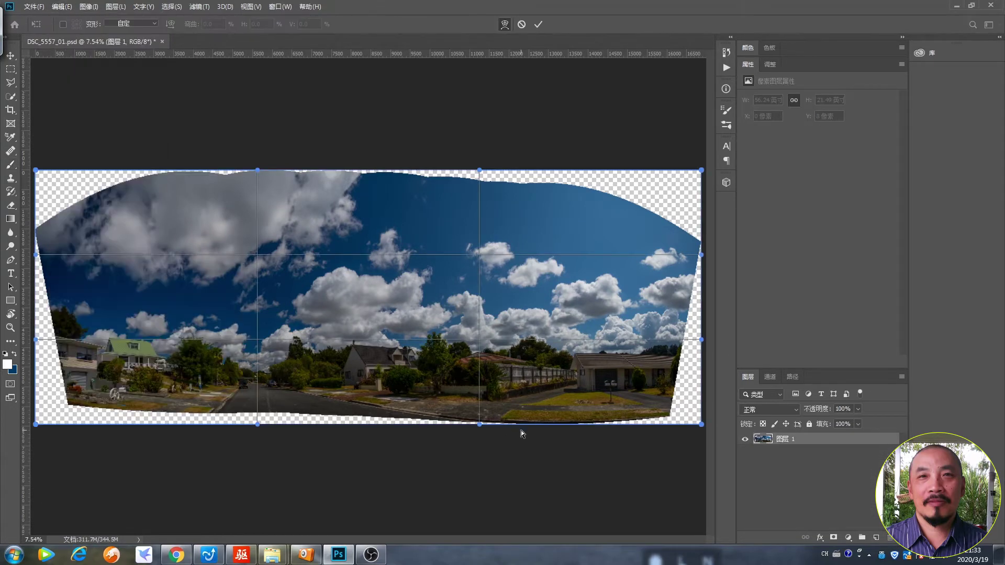
{"action": "key", "text": "ctrl+minus"}
{"action": "left_click_drag", "start_coordinate": [92, 403], "coordinate": [68, 415]}
{"action": "left_click_drag", "start_coordinate": [93, 332], "coordinate": [85, 332]}
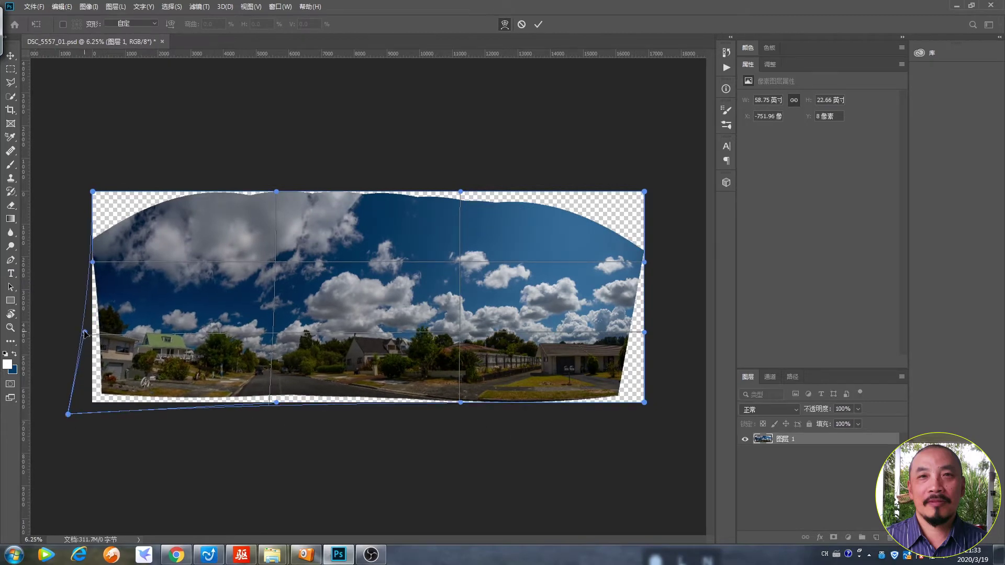
{"action": "left_click_drag", "start_coordinate": [93, 261], "coordinate": [109, 248]}
{"action": "left_click_drag", "start_coordinate": [93, 192], "coordinate": [100, 172]}
{"action": "left_click_drag", "start_coordinate": [276, 192], "coordinate": [273, 216]}
Warp the right-side corners and edges outward, lower the bottom edge, and commit the warp.
{"action": "left_click_drag", "start_coordinate": [644, 192], "coordinate": [642, 178]}
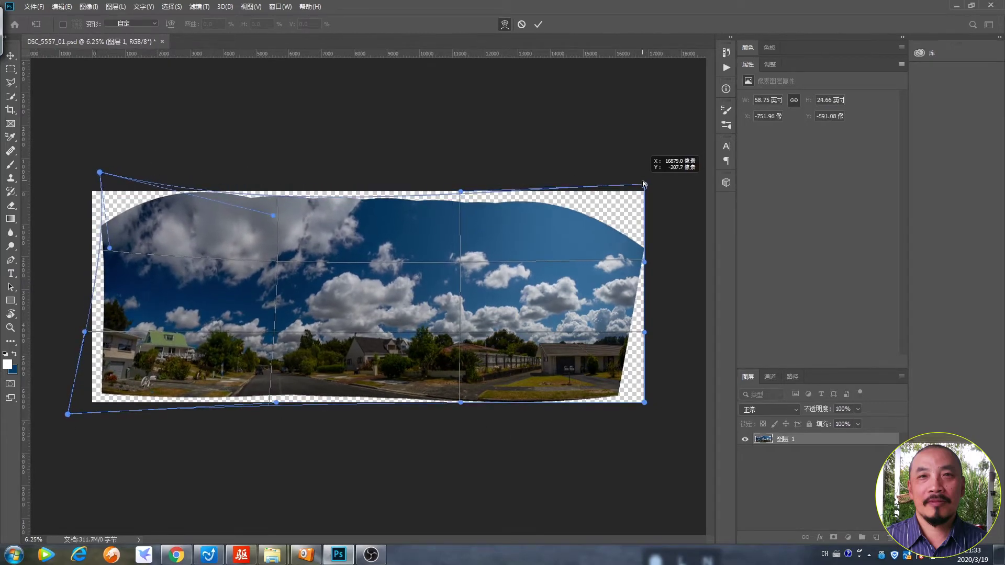
{"action": "left_click_drag", "start_coordinate": [644, 262], "coordinate": [636, 255]}
{"action": "left_click_drag", "start_coordinate": [644, 402], "coordinate": [657, 411]}
{"action": "left_click_drag", "start_coordinate": [644, 332], "coordinate": [650, 332]}
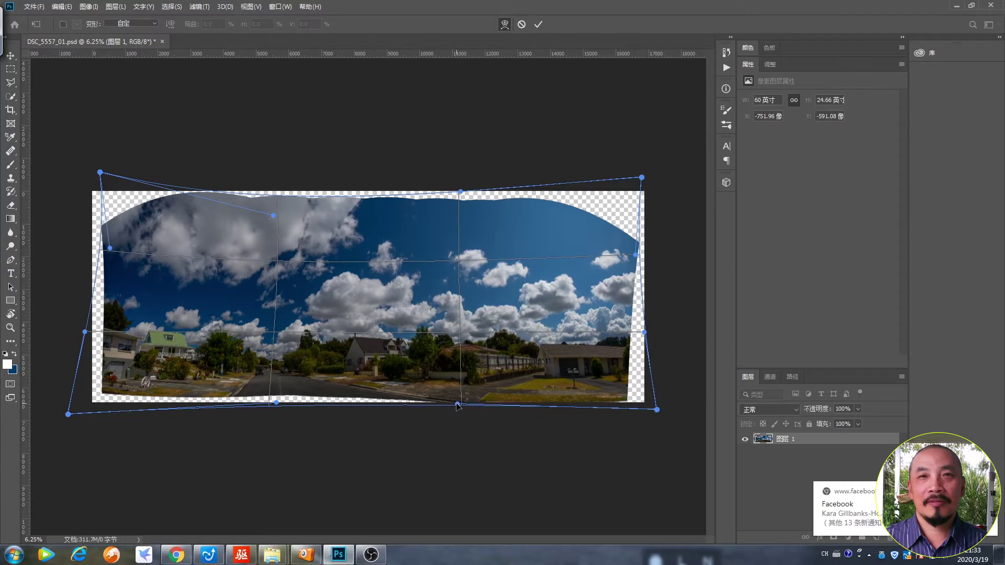
{"action": "left_click_drag", "start_coordinate": [461, 402], "coordinate": [452, 404]}
{"action": "left_click_drag", "start_coordinate": [635, 254], "coordinate": [617, 250]}
{"action": "left_click_drag", "start_coordinate": [642, 178], "coordinate": [637, 162]}
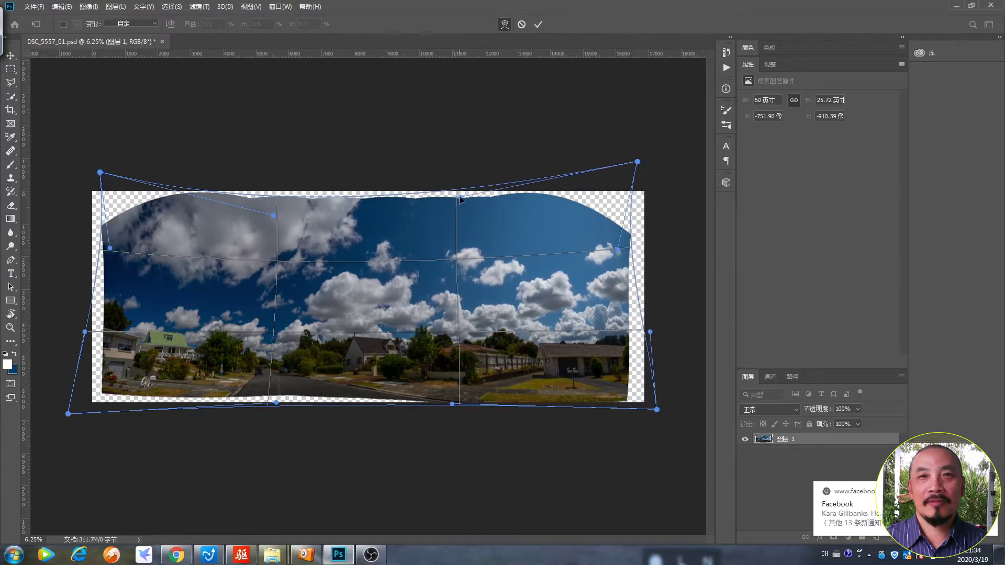
{"action": "left_click_drag", "start_coordinate": [656, 409], "coordinate": [657, 415]}
{"action": "left_click_drag", "start_coordinate": [277, 402], "coordinate": [278, 411]}
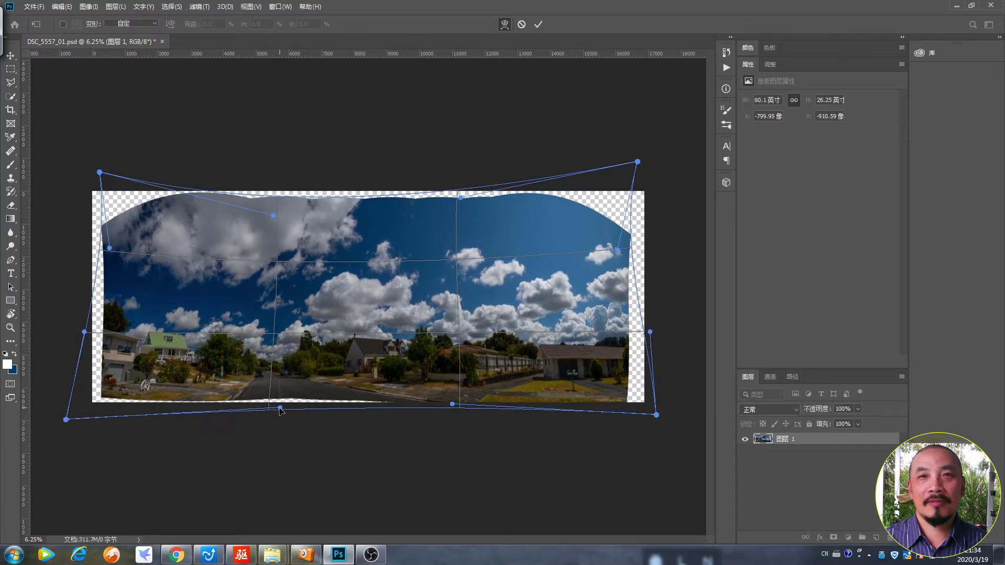
{"action": "left_click_drag", "start_coordinate": [68, 414], "coordinate": [67, 424]}
{"action": "left_click_drag", "start_coordinate": [278, 411], "coordinate": [277, 416]}
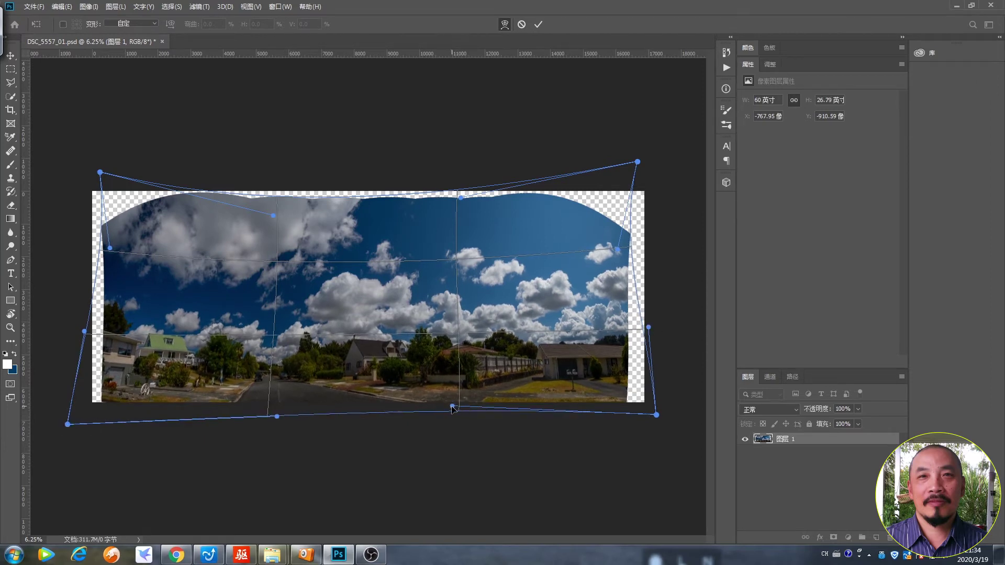
{"action": "key", "text": "Return"}
Crop the panorama to a clean rectangle by trimming its left and right sides.
{"action": "key", "text": "b"}
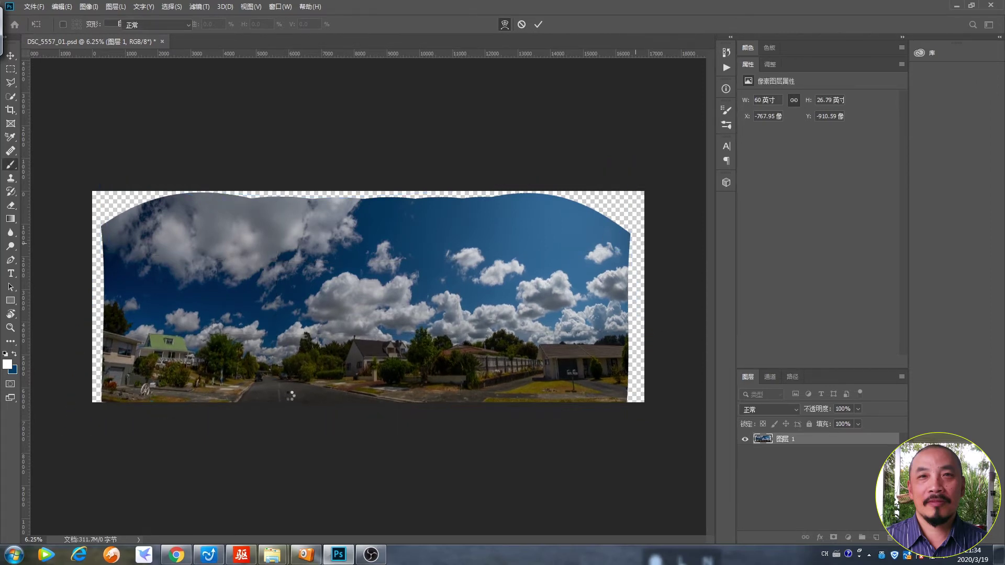
{"action": "key", "text": "c"}
{"action": "left_click_drag", "start_coordinate": [93, 297], "coordinate": [102, 298]}
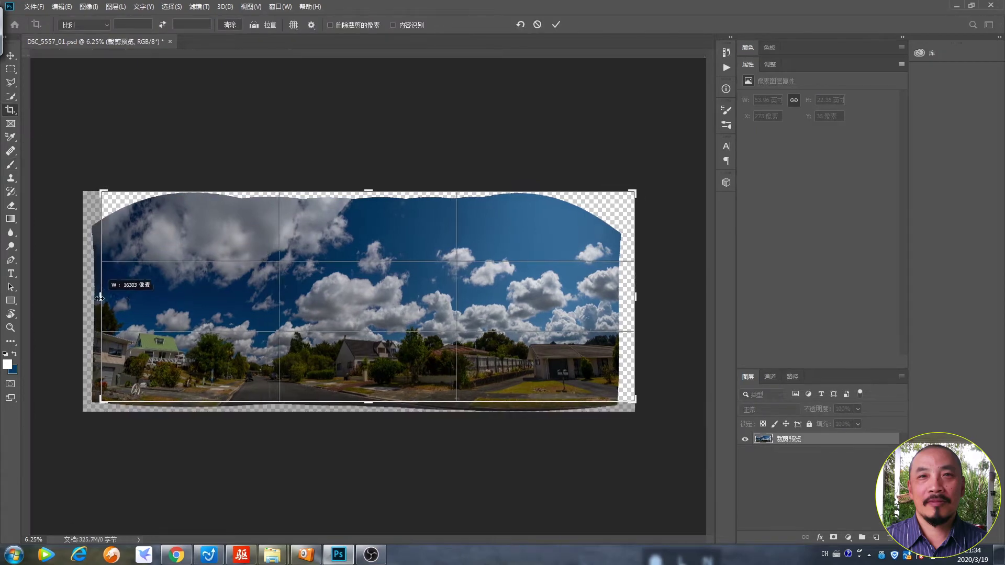
{"action": "left_click_drag", "start_coordinate": [632, 297], "coordinate": [618, 300]}
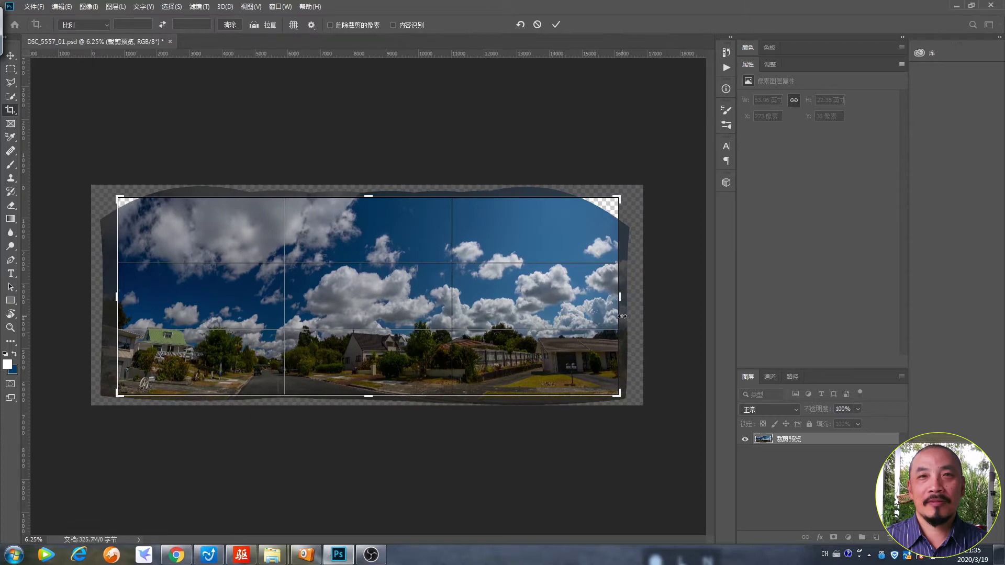
{"action": "left_click_drag", "start_coordinate": [622, 316], "coordinate": [609, 300]}
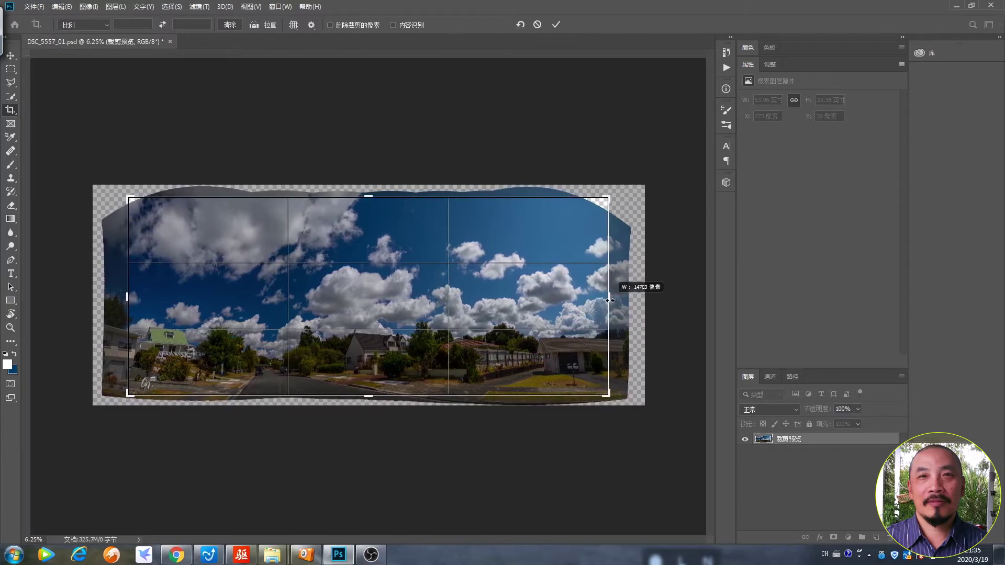
{"action": "left_click_drag", "start_coordinate": [119, 296], "coordinate": [110, 297]}
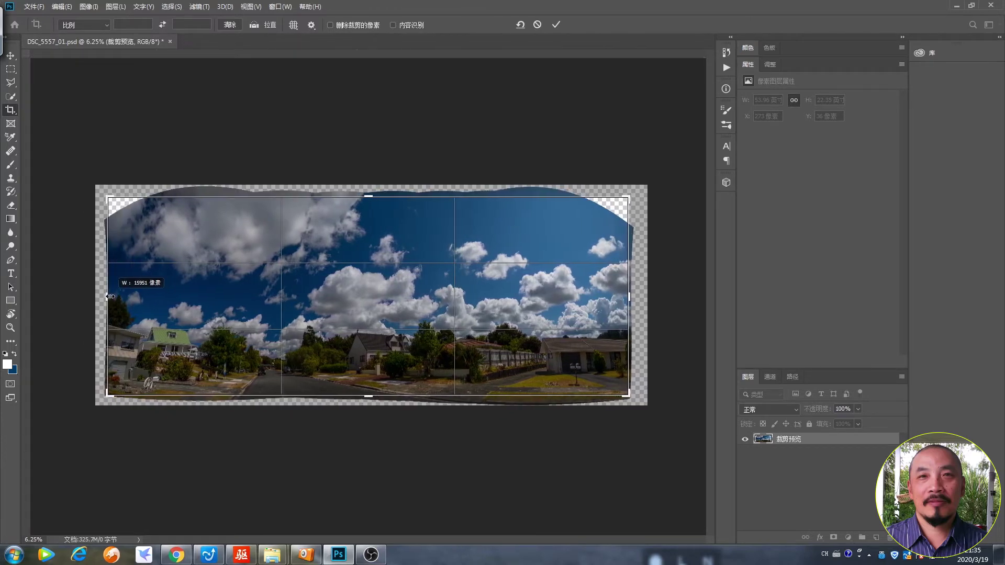
{"action": "key", "text": "Return"}
Warp sky upward to fill the empty top-right corner.
{"action": "key", "text": "m"}
{"action": "left_click_drag", "start_coordinate": [510, 198], "coordinate": [706, 274]}
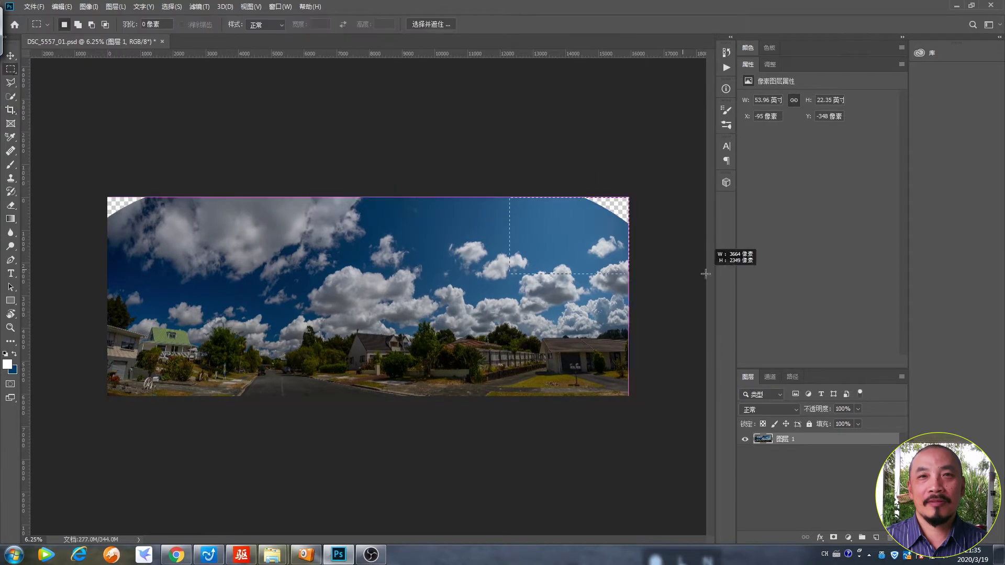
{"action": "left_click", "coordinate": [61, 6]}
{"action": "left_click", "coordinate": [178, 341]}
{"action": "left_click_drag", "start_coordinate": [630, 198], "coordinate": [645, 160]}
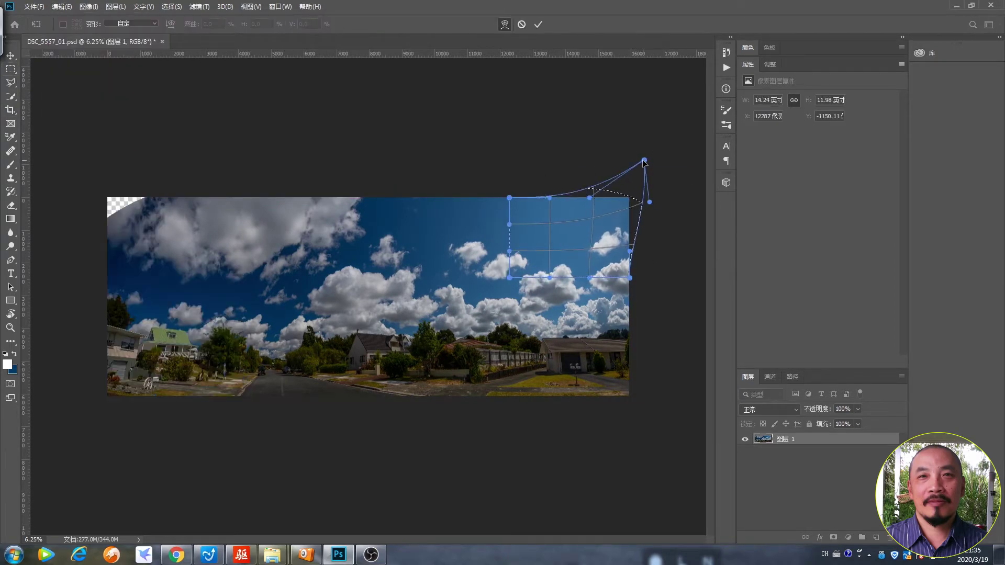
{"action": "key", "text": "Return"}
Warp sky outward to fill the empty top-left corner, then deselect.
{"action": "left_click_drag", "start_coordinate": [108, 198], "coordinate": [259, 307]}
{"action": "left_click", "coordinate": [61, 6]}
{"action": "left_click", "coordinate": [178, 341]}
{"action": "left_click_drag", "start_coordinate": [107, 234], "coordinate": [85, 177]}
{"action": "key", "text": "Return"}
{"action": "key", "text": "ctrl+d"}
Duplicate the layer, brighten it with a Curves white point of 227, and merge down.
{"action": "key", "text": "ctrl+j"}
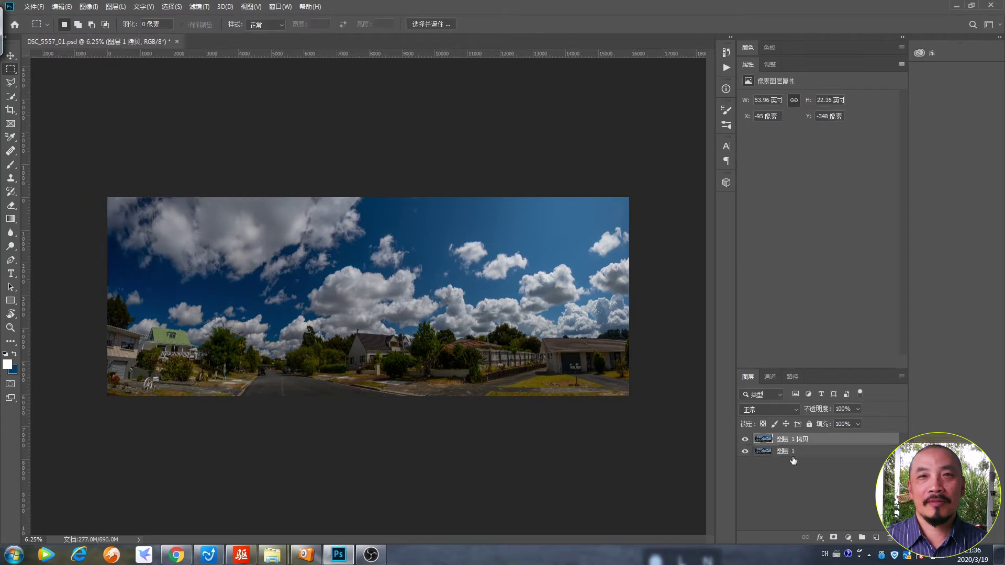
{"action": "left_click", "coordinate": [848, 538]}
{"action": "left_click", "coordinate": [850, 412]}
{"action": "left_click_drag", "start_coordinate": [890, 250], "coordinate": [877, 256]}
{"action": "key", "text": "ctrl+e"}
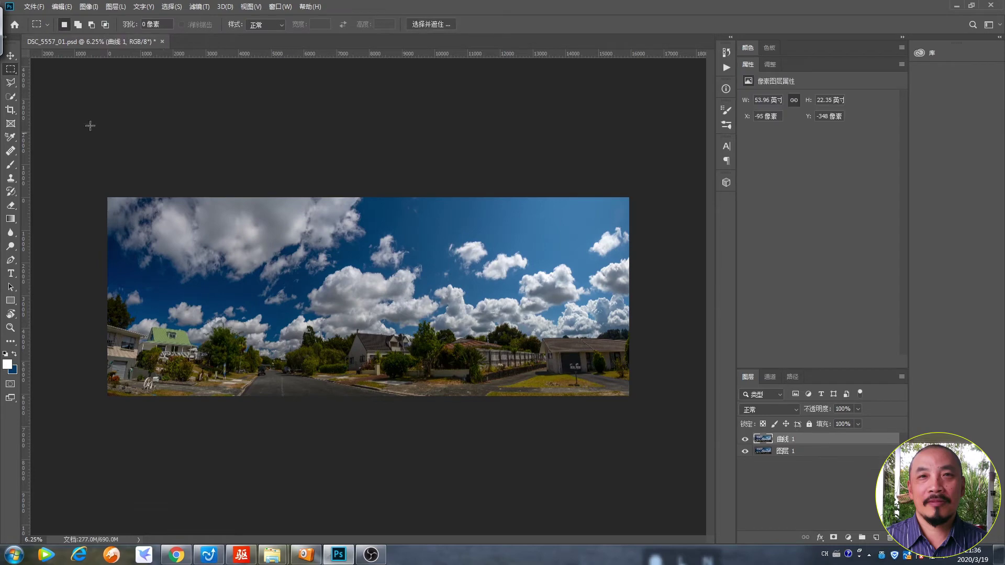
Delete the bottom ground strip from the layer and duplicate the Blue channel.
{"action": "left_click_drag", "start_coordinate": [90, 126], "coordinate": [677, 369]}
{"action": "right_click", "coordinate": [594, 337]}
{"action": "left_click", "coordinate": [618, 398]}
{"action": "left_click", "coordinate": [745, 439], "text": "alt"}
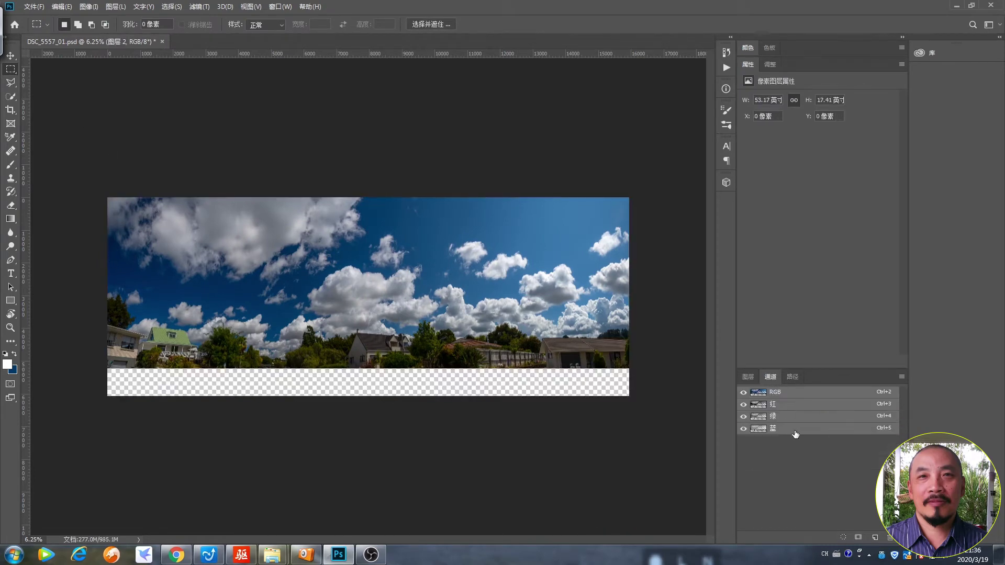
{"action": "left_click", "coordinate": [770, 377]}
{"action": "left_click_drag", "start_coordinate": [772, 428], "coordinate": [875, 536]}
Paint the bottom strip black on the Blue copy channel with a full-flow brush.
{"action": "key", "text": "b"}
{"action": "left_click", "coordinate": [325, 25]}
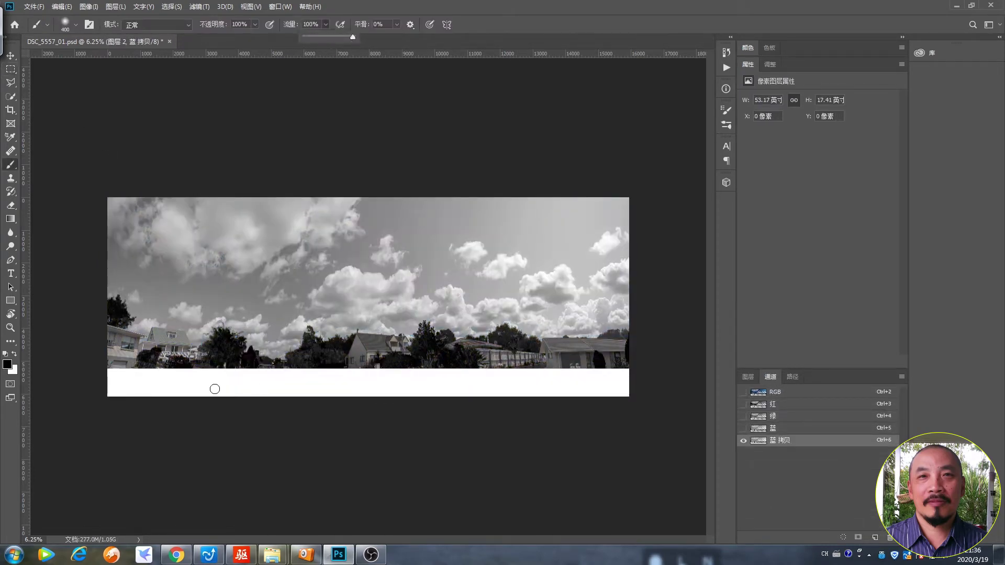
{"action": "left_click_drag", "start_coordinate": [170, 386], "coordinate": [191, 388]}
{"action": "right_click", "coordinate": [193, 369]}
{"action": "mouse_move", "coordinate": [113, 377]}
{"action": "left_mouse_down"}
{"action": "mouse_move", "coordinate": [369, 376]}
{"action": "mouse_move", "coordinate": [433, 393]}
{"action": "mouse_move", "coordinate": [131, 387]}
{"action": "left_mouse_up"}
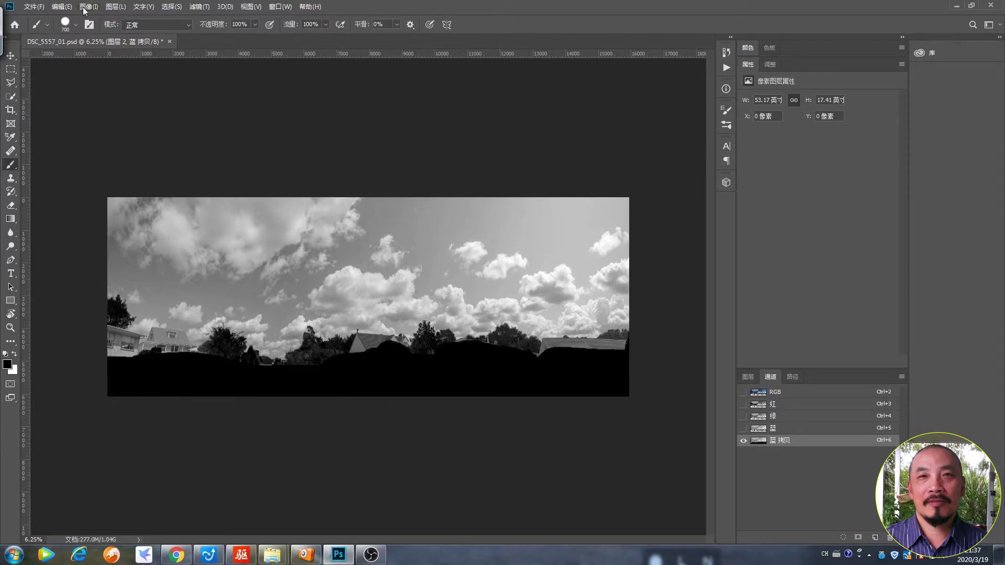
Apply Curves to the Blue copy, pushing black and white points in for high contrast.
{"action": "left_click", "coordinate": [89, 6]}
{"action": "left_click", "coordinate": [209, 55]}
{"action": "mouse_move", "coordinate": [806, 315]}
{"action": "left_mouse_down"}
{"action": "mouse_move", "coordinate": [709, 315]}
{"action": "mouse_move", "coordinate": [729, 315]}
{"action": "left_mouse_up"}
{"action": "left_click", "coordinate": [946, 144]}
{"action": "scroll", "coordinate": [266, 419], "scroll_direction": "up", "scroll_amount": 4}
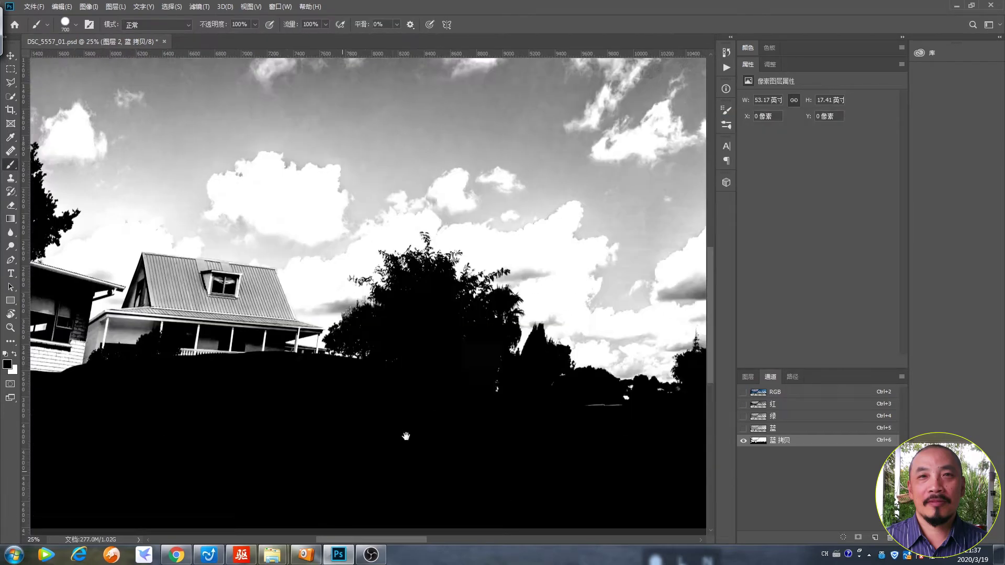
{"action": "scroll", "coordinate": [403, 433], "scroll_direction": "left", "scroll_amount": 3}
{"action": "scroll", "coordinate": [464, 373], "scroll_direction": "up", "scroll_amount": 3}
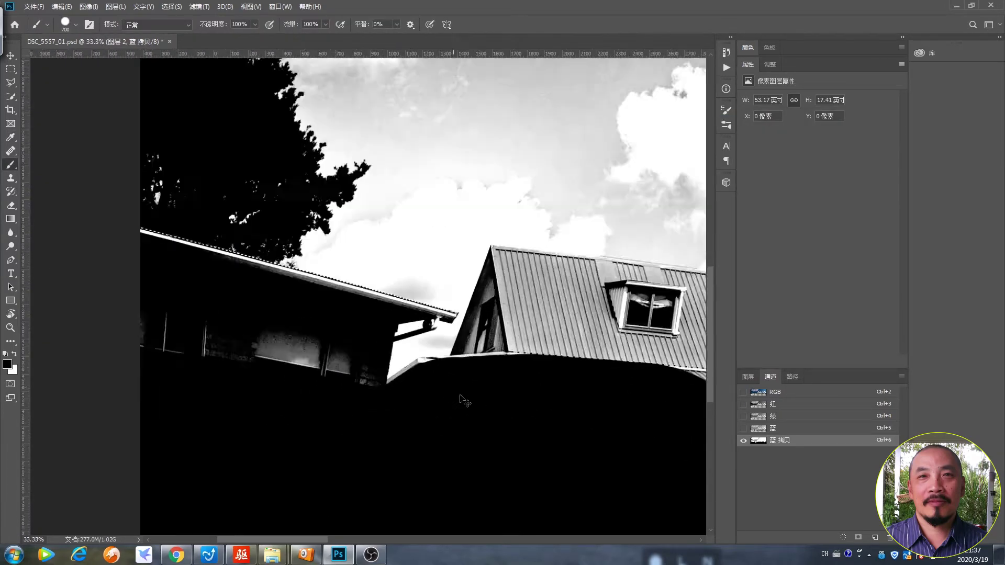
{"action": "scroll", "coordinate": [314, 314], "scroll_direction": "right", "scroll_amount": 1}
Polygonal-lasso the house roof and paint it black with a 300 px brush.
{"action": "key", "text": "l"}
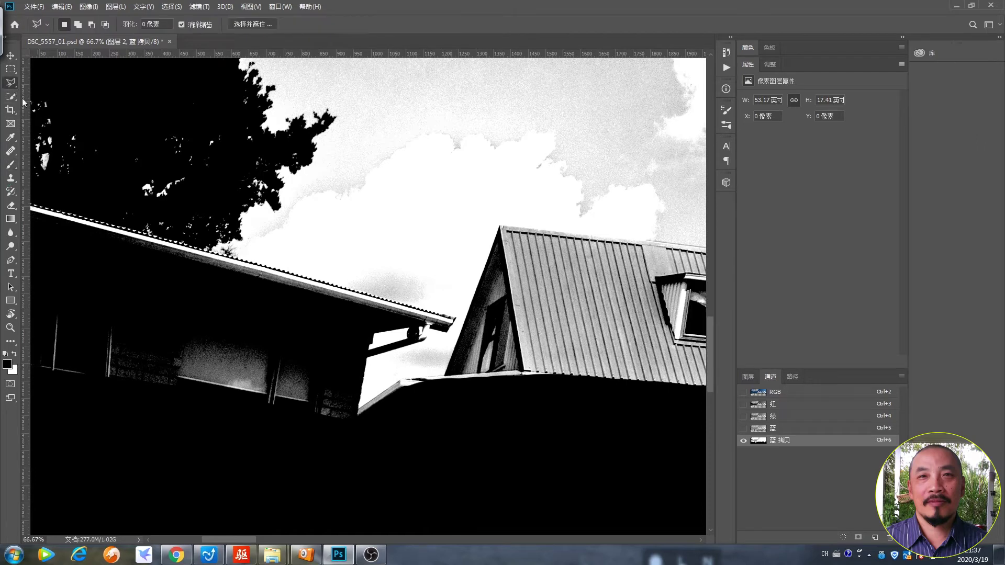
{"action": "left_click", "coordinate": [500, 225]}
{"action": "scroll", "coordinate": [366, 288], "scroll_direction": "right", "scroll_amount": 5}
{"action": "double_click", "coordinate": [132, 443]}
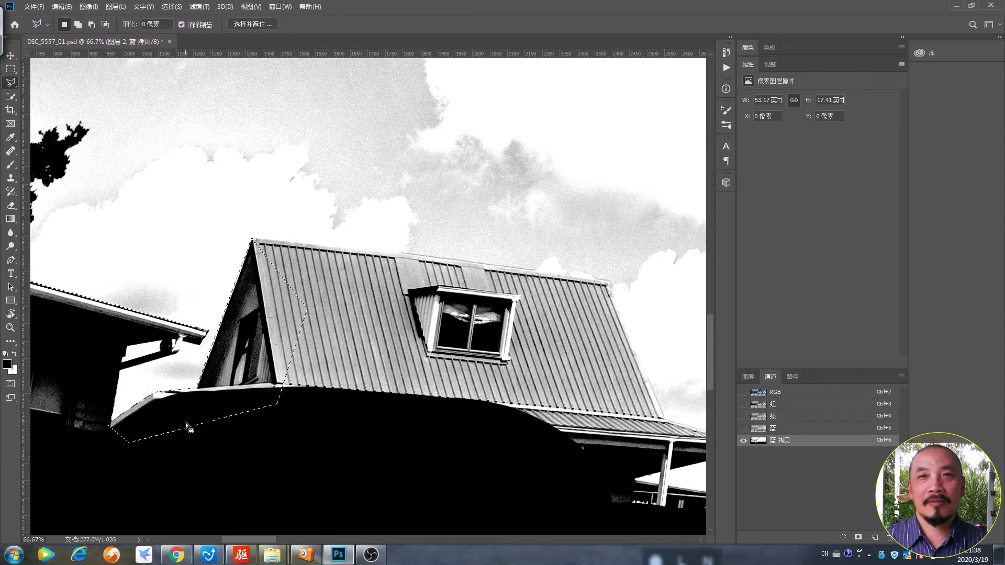
{"action": "left_click", "coordinate": [251, 240]}
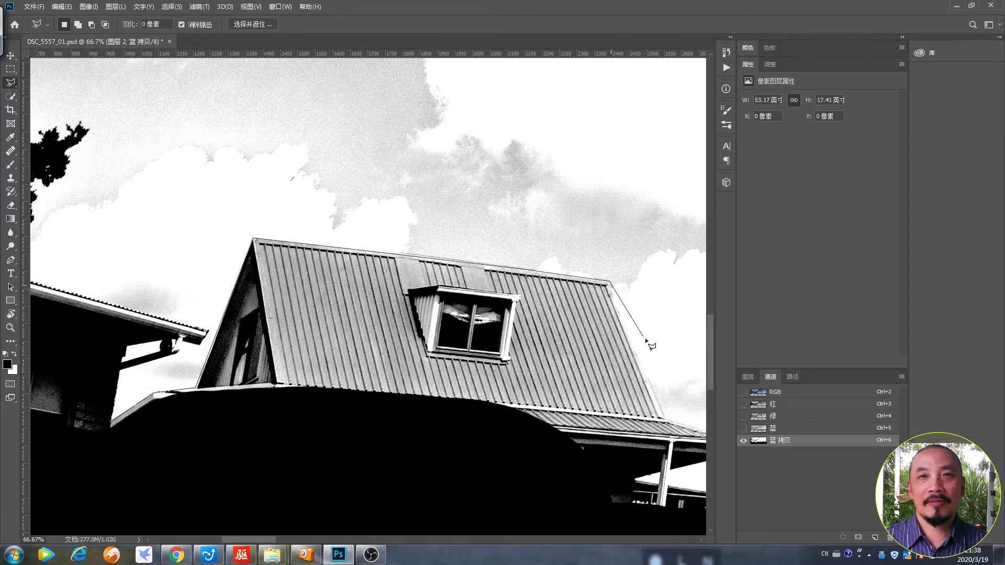
{"action": "scroll", "coordinate": [650, 345], "scroll_direction": "right", "scroll_amount": 4}
{"action": "scroll", "coordinate": [651, 346], "scroll_direction": "down", "scroll_amount": 1}
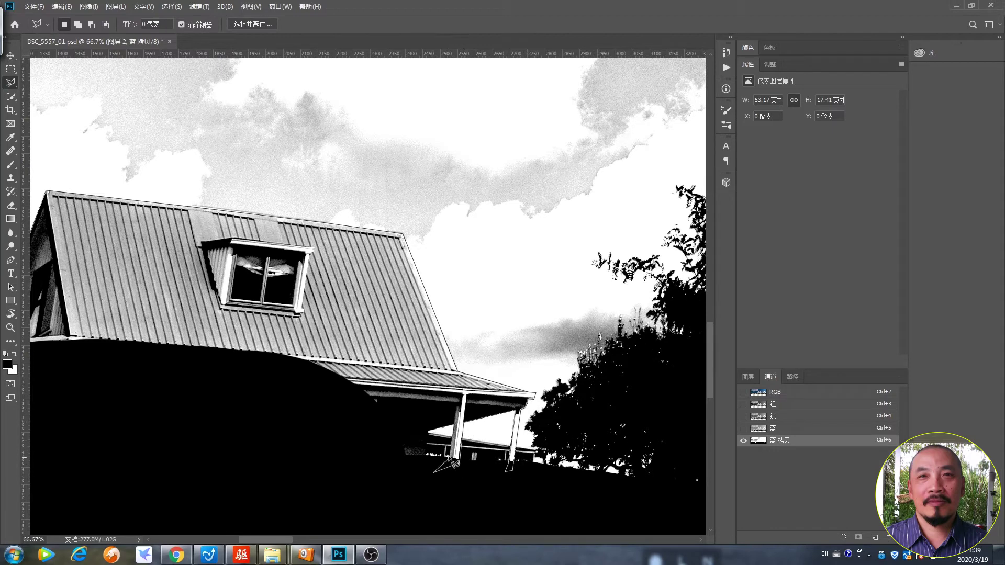
{"action": "scroll", "coordinate": [356, 497], "scroll_direction": "left", "scroll_amount": 8}
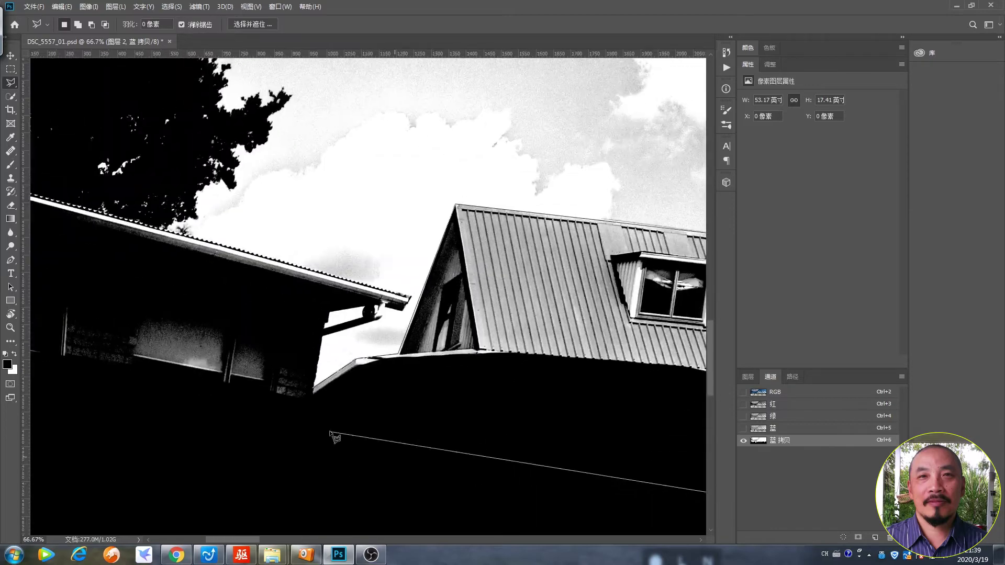
{"action": "double_click", "coordinate": [465, 430]}
{"action": "scroll", "coordinate": [465, 431], "scroll_direction": "right", "scroll_amount": 9}
{"action": "key", "text": "b"}
{"action": "key", "text": "bracketright"}
{"action": "key", "text": "bracketright"}
{"action": "key", "text": "bracketright"}
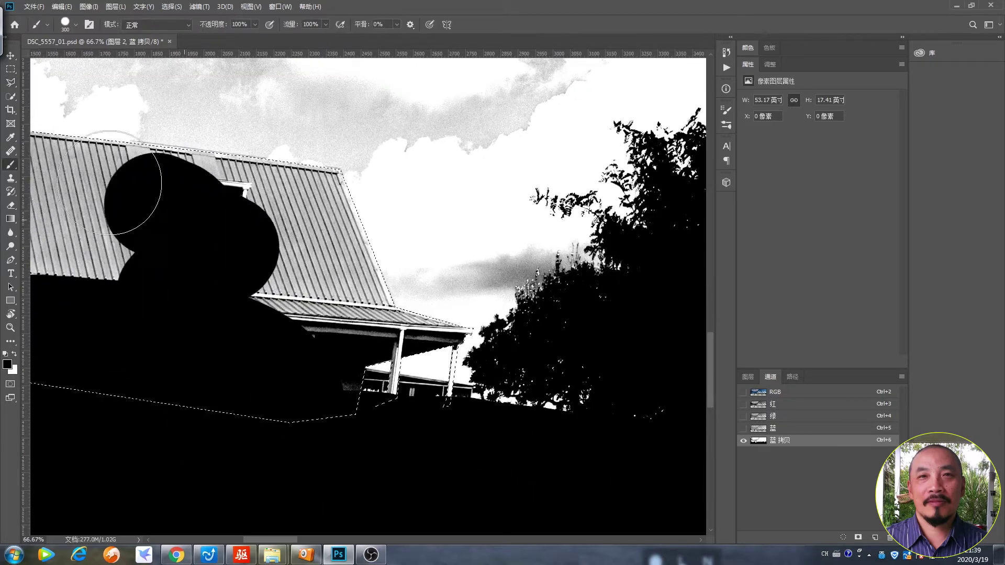
{"action": "left_click_drag", "start_coordinate": [131, 158], "coordinate": [403, 382]}
Paint over the white roof edge in black with a smaller brush.
{"action": "scroll", "coordinate": [403, 381], "scroll_direction": "left", "scroll_amount": 10}
{"action": "scroll", "coordinate": [306, 226], "scroll_direction": "left", "scroll_amount": 3}
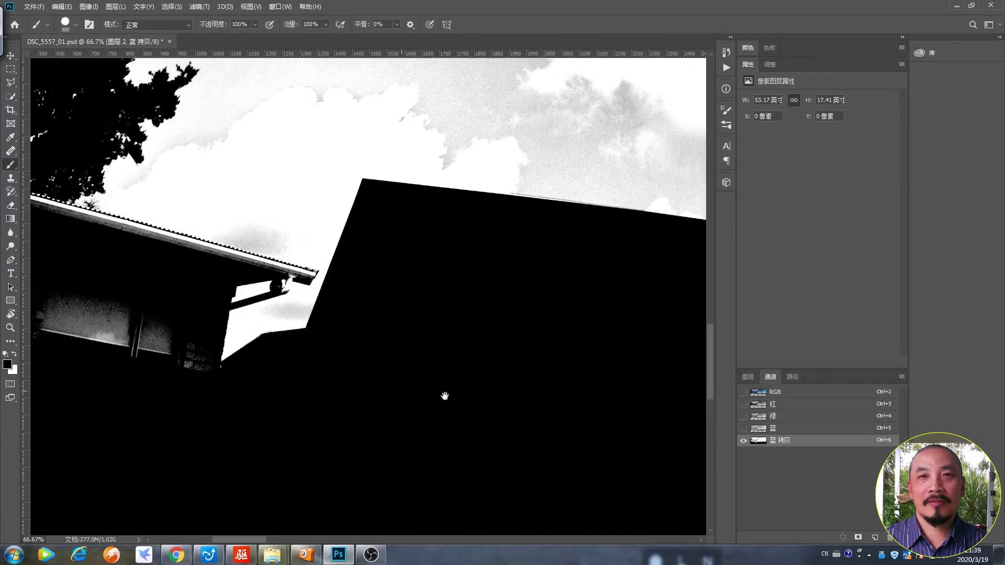
{"action": "scroll", "coordinate": [442, 397], "scroll_direction": "left", "scroll_amount": 3}
{"action": "scroll", "coordinate": [471, 408], "scroll_direction": "left", "scroll_amount": 3}
{"action": "scroll", "coordinate": [539, 433], "scroll_direction": "left", "scroll_amount": 2}
{"action": "left_click_drag", "start_coordinate": [304, 325], "coordinate": [456, 395]}
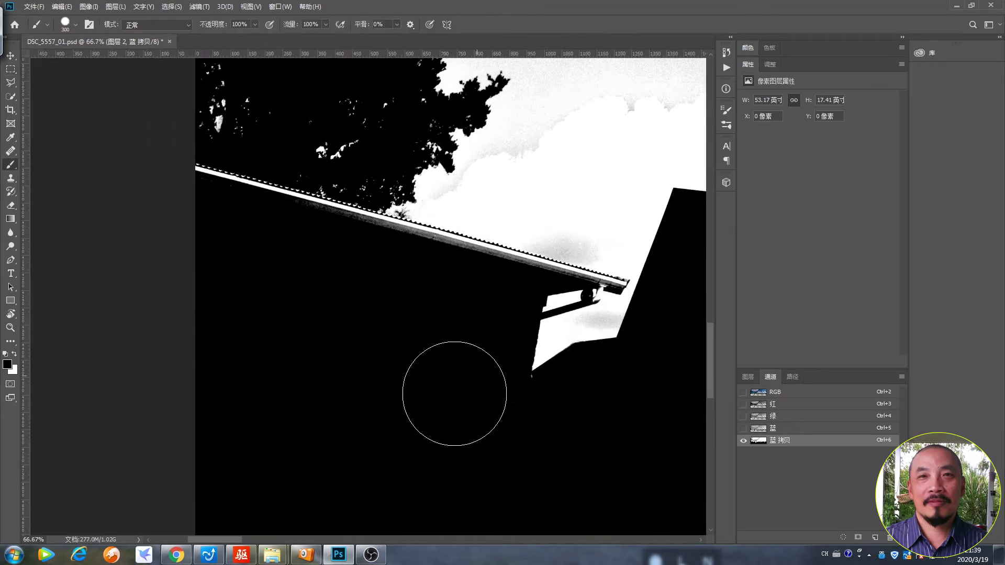
{"action": "scroll", "coordinate": [456, 396], "scroll_direction": "up", "scroll_amount": 3}
{"action": "key", "text": "bracketleft"}
{"action": "key", "text": "bracketleft"}
{"action": "key", "text": "bracketleft"}
{"action": "left_click_drag", "start_coordinate": [199, 270], "coordinate": [504, 355]}
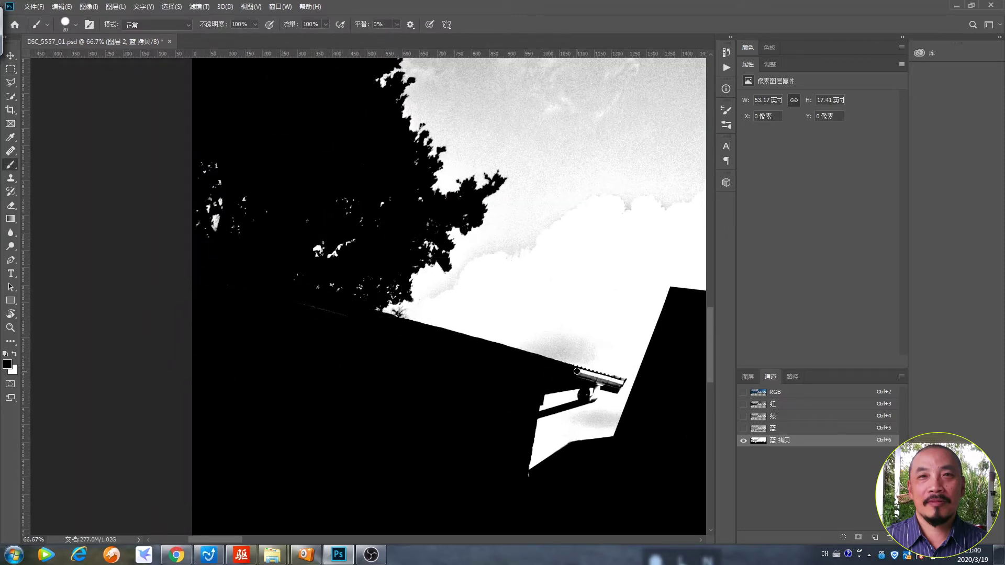
Paint the grey gable near the chimney and the white dormer gable black.
{"action": "scroll", "coordinate": [592, 398], "scroll_direction": "right", "scroll_amount": 7}
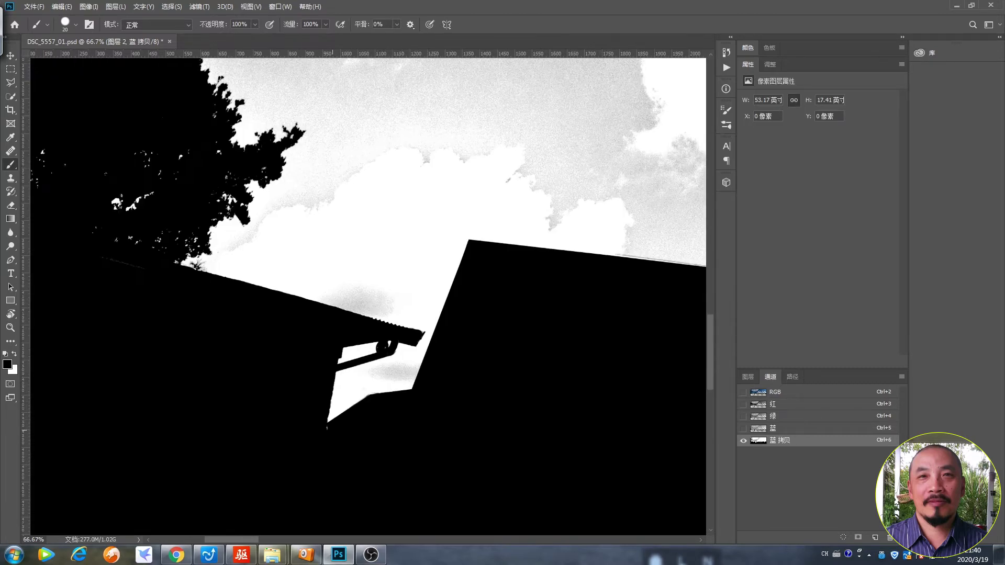
{"action": "scroll", "coordinate": [471, 377], "scroll_direction": "right", "scroll_amount": 6}
{"action": "scroll", "coordinate": [396, 359], "scroll_direction": "up", "scroll_amount": 2}
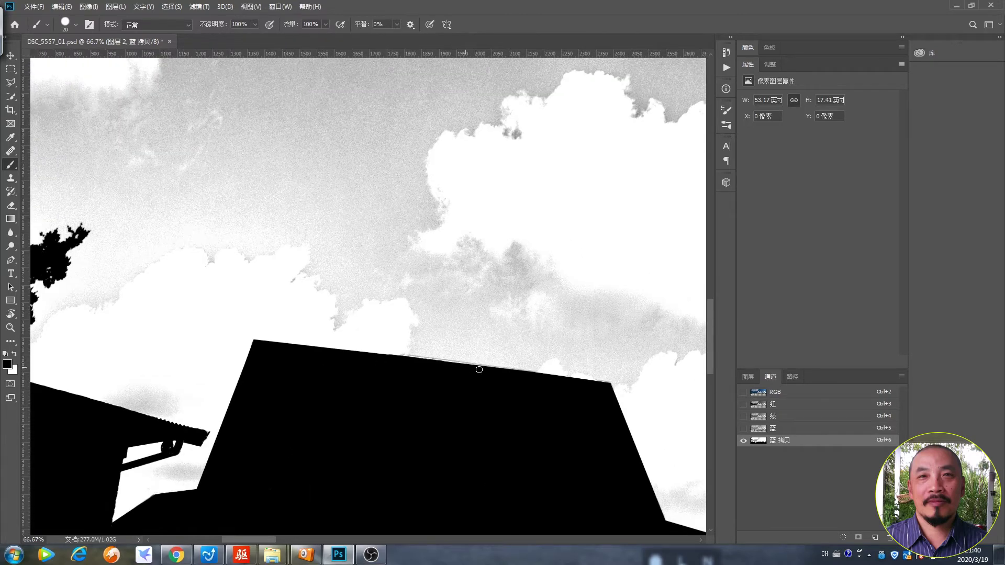
{"action": "scroll", "coordinate": [479, 369], "scroll_direction": "right", "scroll_amount": 8}
{"action": "scroll", "coordinate": [374, 423], "scroll_direction": "down", "scroll_amount": 5}
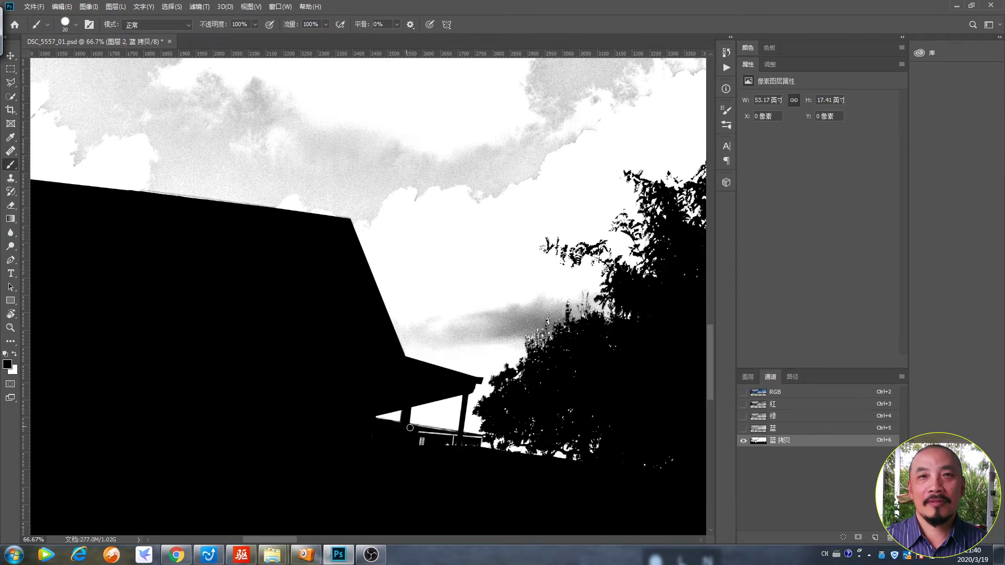
{"action": "scroll", "coordinate": [451, 449], "scroll_direction": "down", "scroll_amount": 2}
{"action": "scroll", "coordinate": [456, 464], "scroll_direction": "left", "scroll_amount": 5}
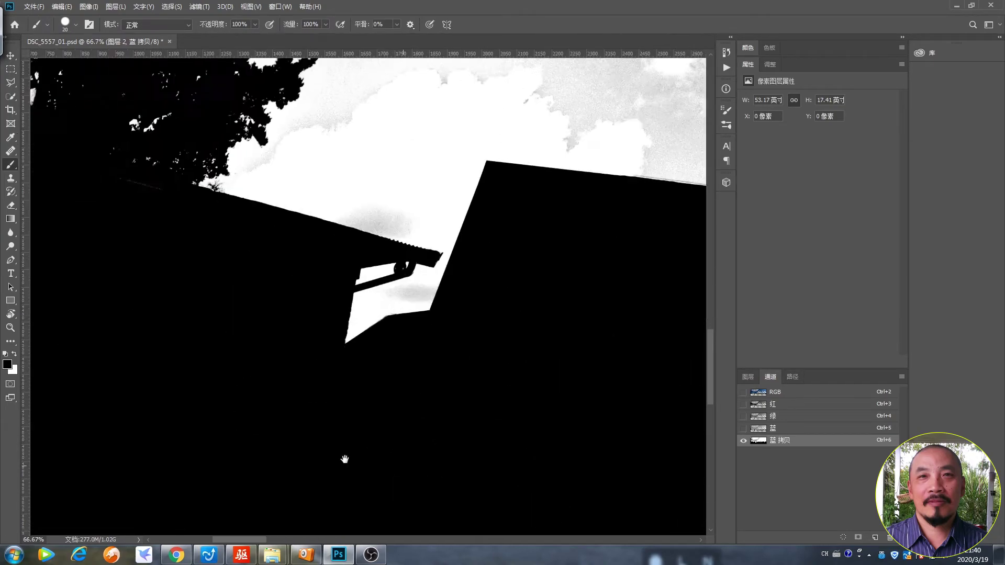
{"action": "scroll", "coordinate": [343, 460], "scroll_direction": "down", "scroll_amount": 3}
{"action": "scroll", "coordinate": [392, 471], "scroll_direction": "down", "scroll_amount": 3}
{"action": "scroll", "coordinate": [397, 469], "scroll_direction": "up", "scroll_amount": 2}
{"action": "scroll", "coordinate": [530, 437], "scroll_direction": "up", "scroll_amount": 1}
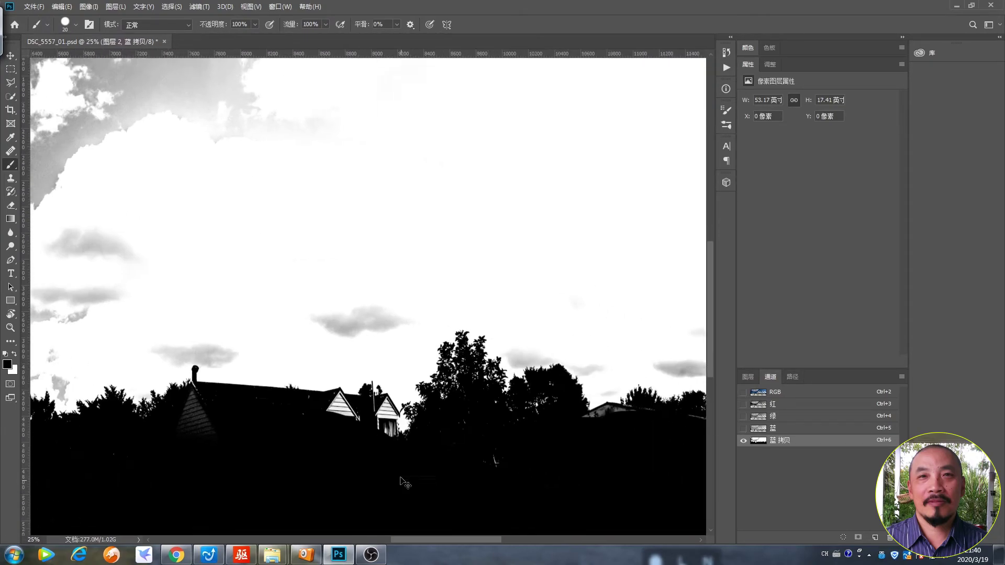
{"action": "scroll", "coordinate": [405, 478], "scroll_direction": "up", "scroll_amount": 1}
{"action": "mouse_move", "coordinate": [129, 355]}
{"action": "left_mouse_down"}
{"action": "mouse_move", "coordinate": [105, 386]}
{"action": "mouse_move", "coordinate": [142, 433]}
{"action": "left_mouse_up"}
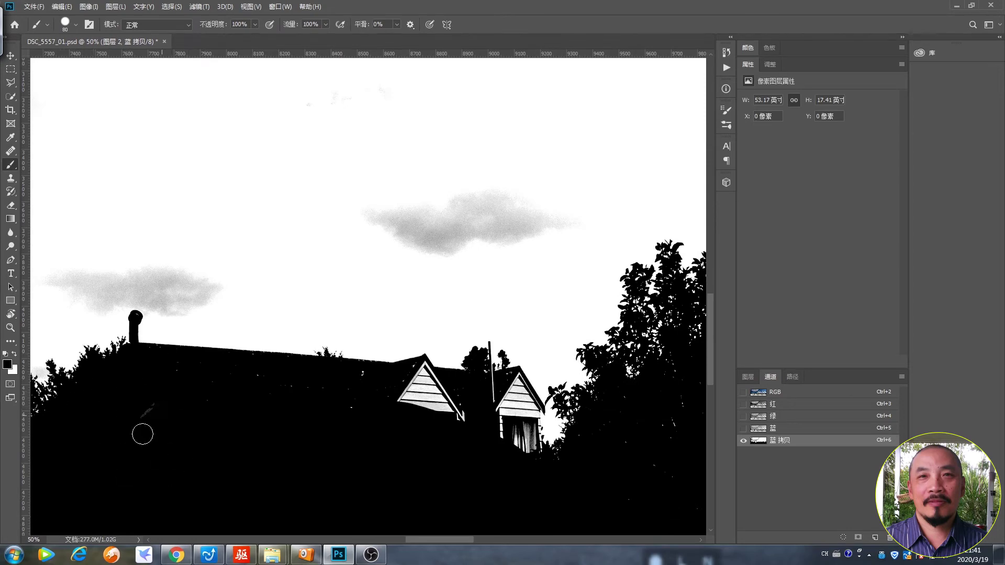
{"action": "mouse_move", "coordinate": [417, 373]}
{"action": "left_mouse_down"}
{"action": "mouse_move", "coordinate": [462, 410]}
{"action": "mouse_move", "coordinate": [527, 409]}
{"action": "mouse_move", "coordinate": [522, 445]}
{"action": "left_mouse_up"}
Outline the roof triangle with the Polygonal Lasso.
{"action": "scroll", "coordinate": [531, 448], "scroll_direction": "right", "scroll_amount": 6}
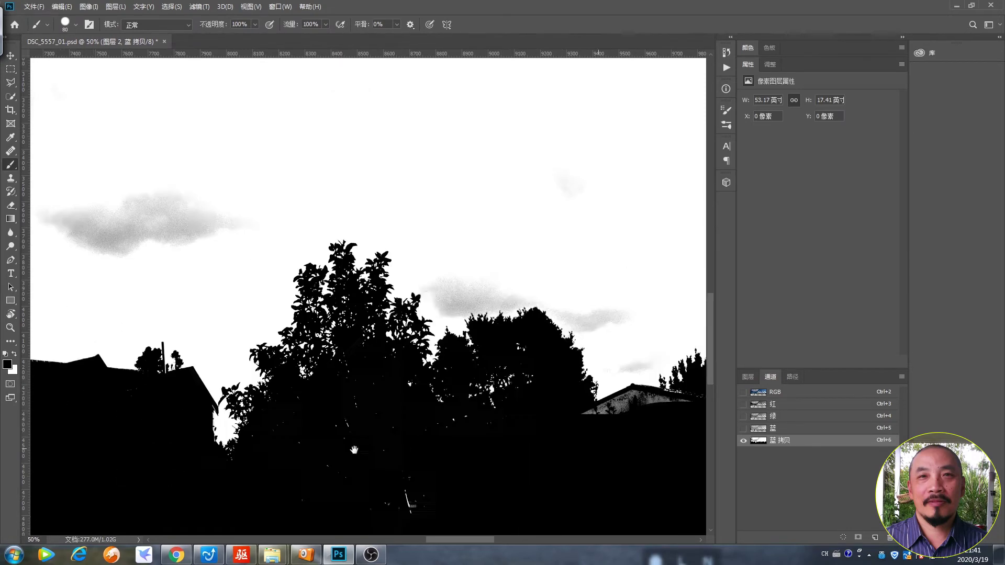
{"action": "scroll", "coordinate": [353, 449], "scroll_direction": "right", "scroll_amount": 3}
{"action": "scroll", "coordinate": [675, 416], "scroll_direction": "right", "scroll_amount": 4}
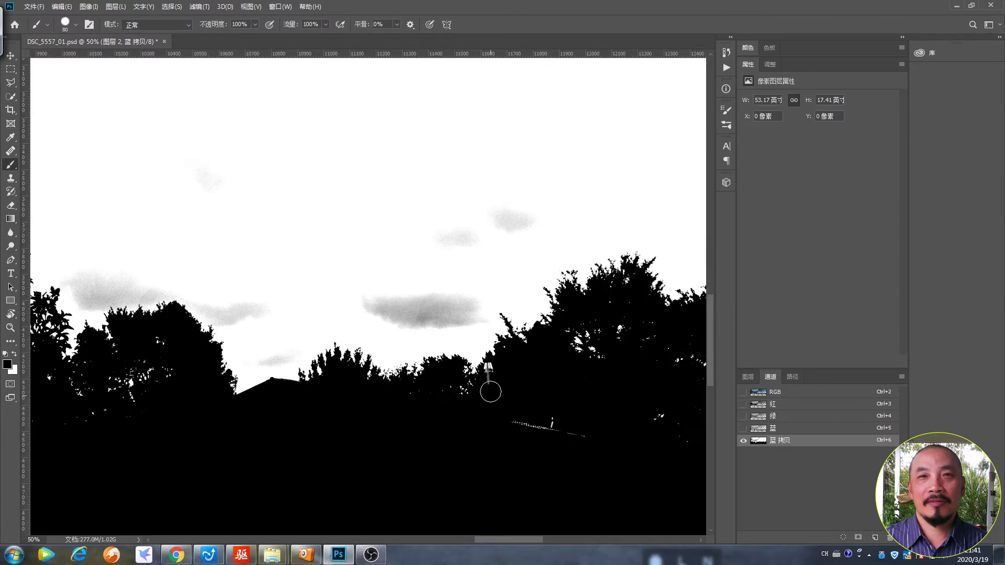
{"action": "scroll", "coordinate": [513, 453], "scroll_direction": "right", "scroll_amount": 9}
{"action": "scroll", "coordinate": [314, 481], "scroll_direction": "right", "scroll_amount": 5}
{"action": "key", "text": "l"}
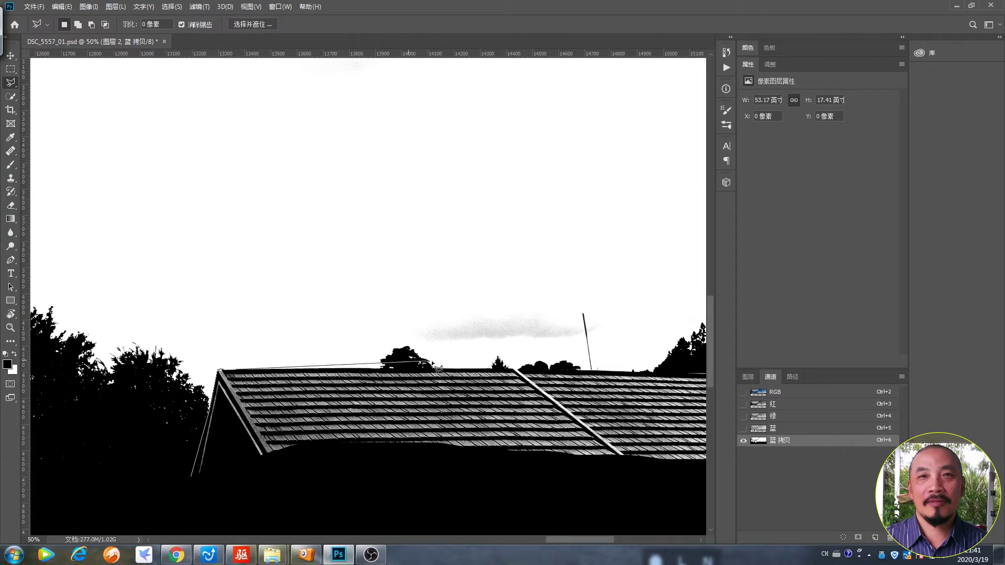
{"action": "double_click", "coordinate": [513, 370]}
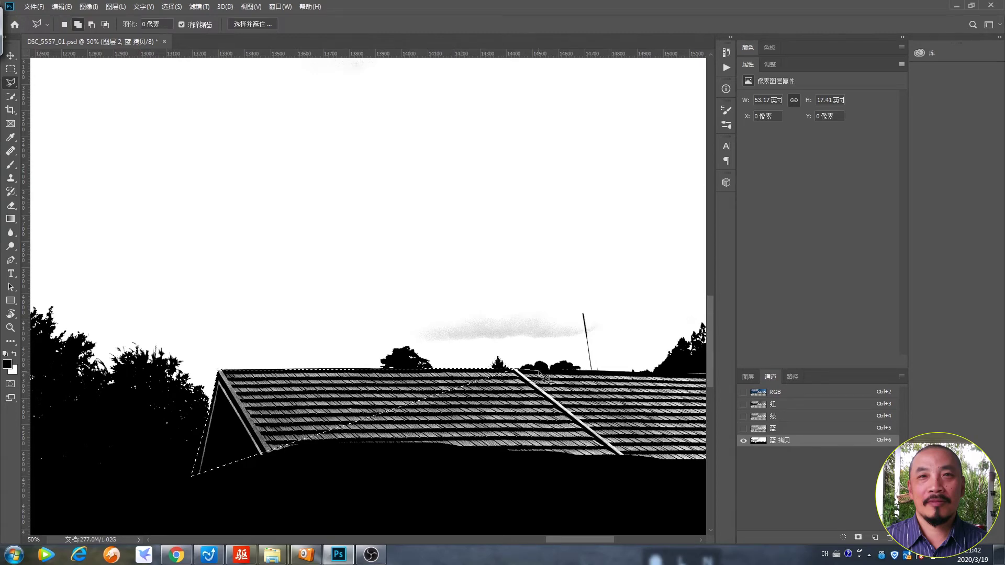
Lasso the lower roof area and paint the selected roof black.
{"action": "scroll", "coordinate": [534, 387], "scroll_direction": "right", "scroll_amount": 4}
{"action": "left_click", "coordinate": [671, 418]}
{"action": "left_click", "coordinate": [668, 479]}
{"action": "scroll", "coordinate": [505, 512], "scroll_direction": "left", "scroll_amount": 6}
{"action": "left_click", "coordinate": [271, 494]}
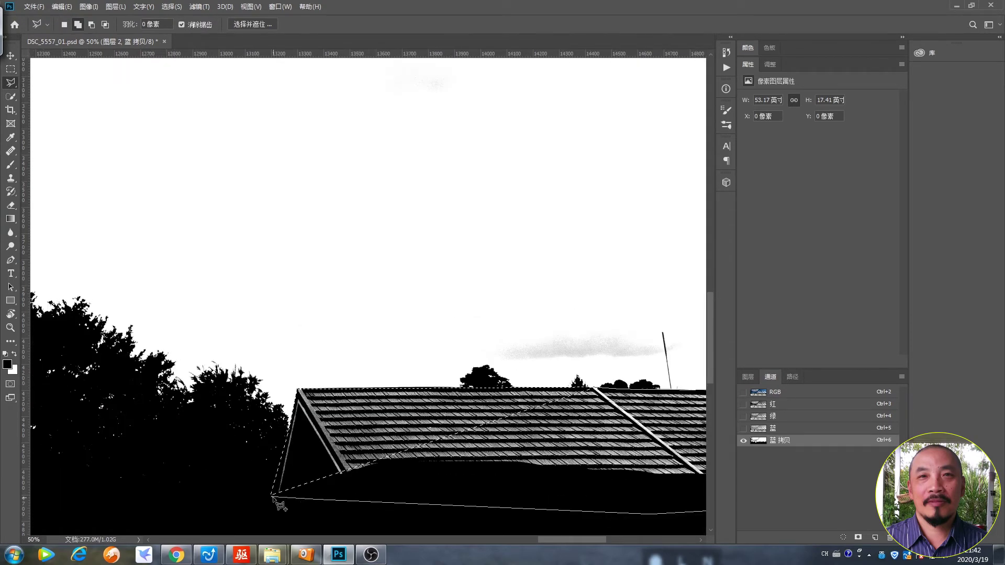
{"action": "mouse_move", "coordinate": [272, 494]}
{"action": "left_mouse_down"}
{"action": "mouse_move", "coordinate": [542, 453]}
{"action": "mouse_move", "coordinate": [269, 511]}
{"action": "left_mouse_up"}
{"action": "key", "text": "b"}
{"action": "mouse_move", "coordinate": [343, 466]}
{"action": "left_mouse_down"}
{"action": "mouse_move", "coordinate": [323, 415]}
{"action": "mouse_move", "coordinate": [521, 479]}
{"action": "left_mouse_up"}
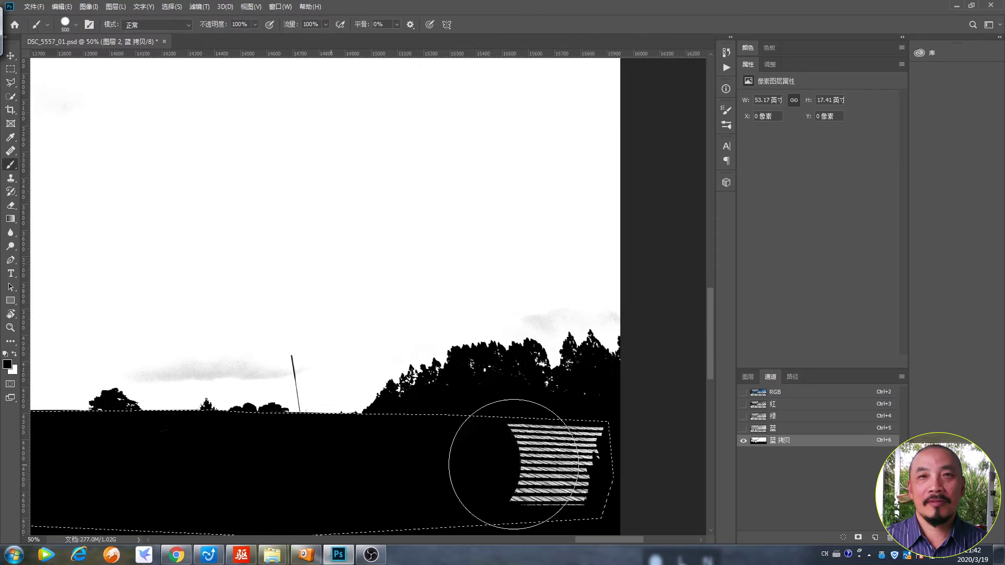
Apply Curves to the Blue copy channel, clamping black and white inputs for a white sky and black ground.
{"action": "key", "text": "m"}
{"action": "key", "text": "ctrl+d"}
{"action": "scroll", "coordinate": [254, 294], "scroll_direction": "down", "scroll_amount": 6}
{"action": "left_click", "coordinate": [88, 6]}
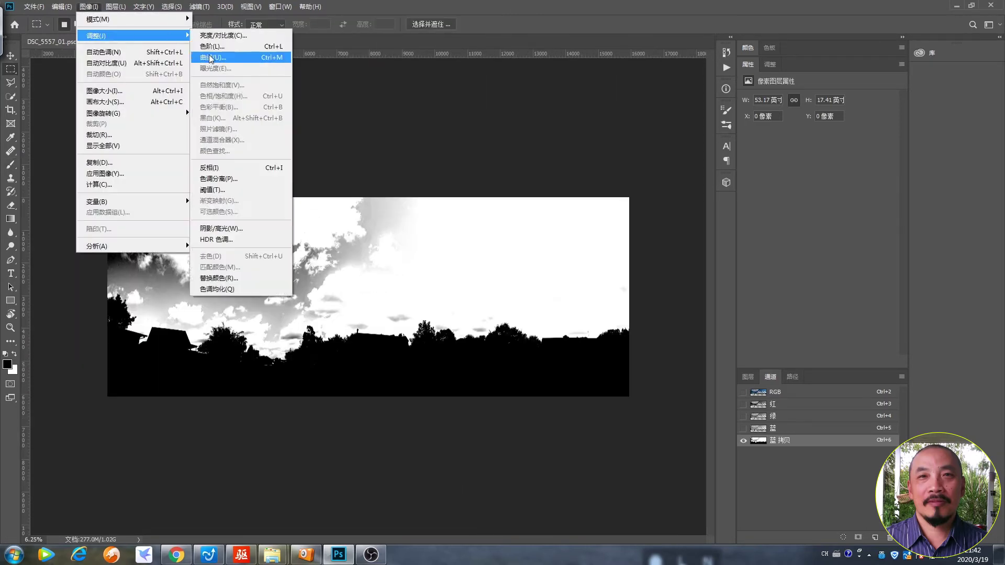
{"action": "left_click", "coordinate": [225, 59]}
{"action": "left_click_drag", "start_coordinate": [805, 309], "coordinate": [699, 315]}
{"action": "left_click_drag", "start_coordinate": [673, 309], "coordinate": [720, 315]}
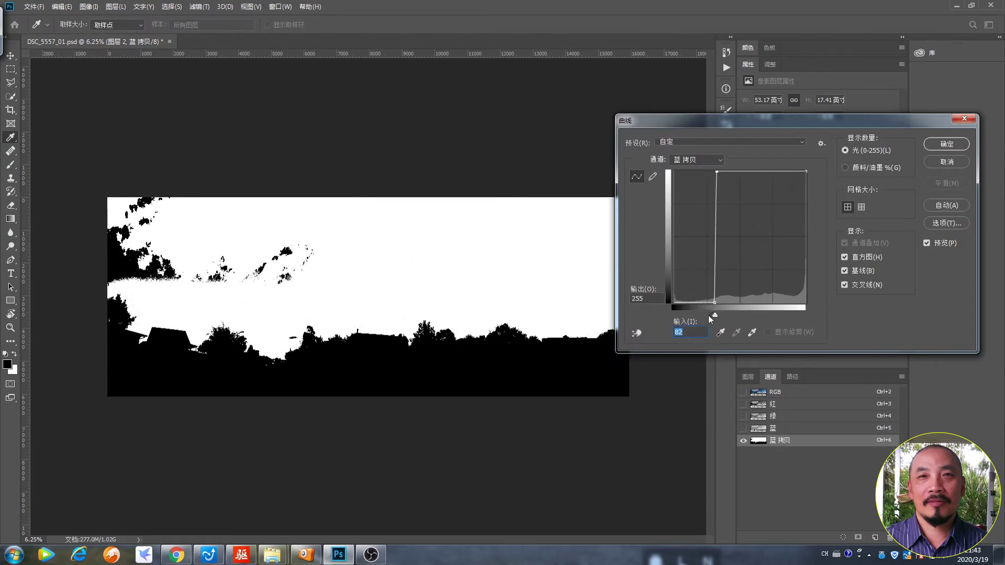
{"action": "key", "text": "Return"}
Brush over stray spots in the cloud band, then switch to white with a smaller brush.
{"action": "key", "text": "b"}
{"action": "mouse_move", "coordinate": [113, 283]}
{"action": "left_mouse_down"}
{"action": "mouse_move", "coordinate": [308, 264]}
{"action": "mouse_move", "coordinate": [127, 275]}
{"action": "mouse_move", "coordinate": [249, 264]}
{"action": "left_mouse_up"}
{"action": "key", "text": "x"}
{"action": "scroll", "coordinate": [262, 321], "scroll_direction": "up", "scroll_amount": 3}
{"action": "key", "text": "bracketleft"}
{"action": "key", "text": "bracketleft"}
{"action": "key", "text": "bracketleft"}
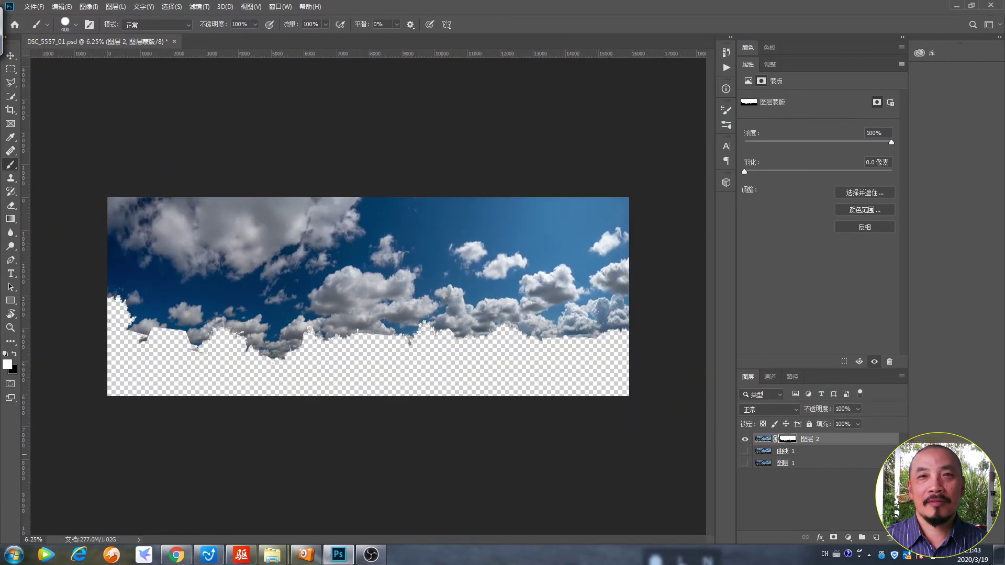
Show Curves 1 again and add a new Curves layer with a lifted upper point and a shadow point.
{"action": "left_click", "coordinate": [744, 451]}
{"action": "left_click", "coordinate": [848, 537]}
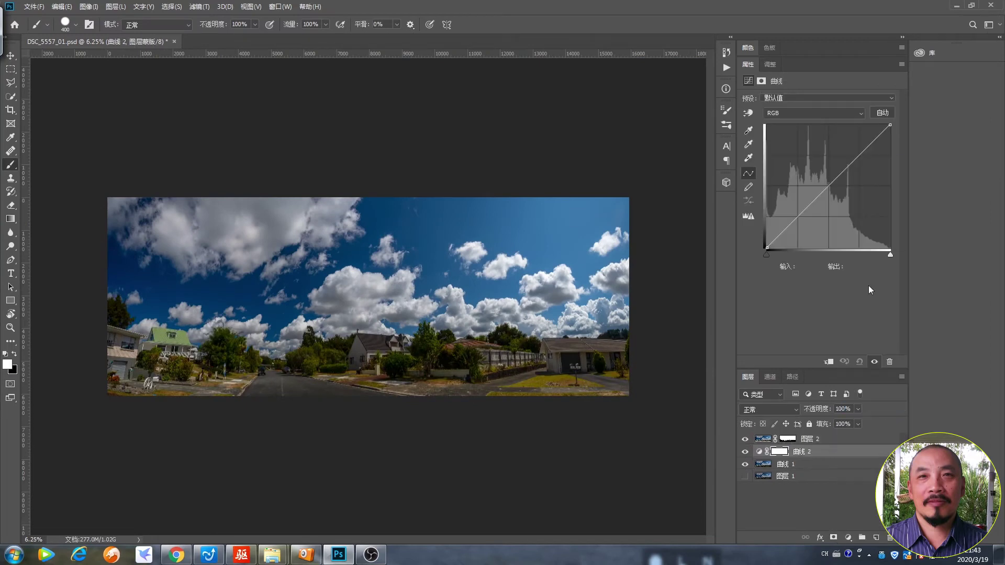
{"action": "left_click", "coordinate": [839, 171]}
{"action": "left_click_drag", "start_coordinate": [839, 172], "coordinate": [838, 168]}
{"action": "left_click", "coordinate": [789, 226]}
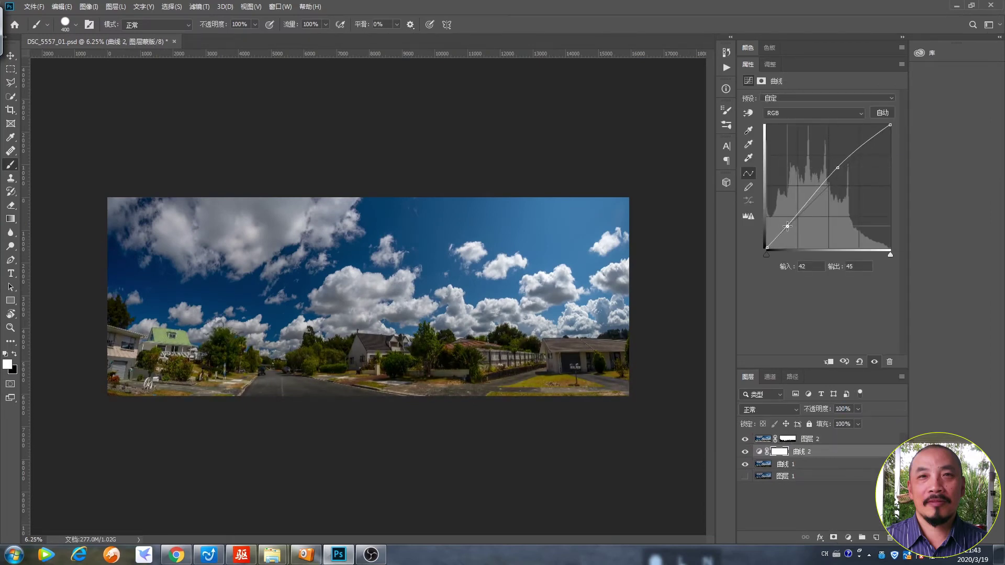
Add Curves 3 at input 148 clipped to the sky with a gradient mask, plus a Curves above 曲线 1.
{"action": "left_click", "coordinate": [836, 440]}
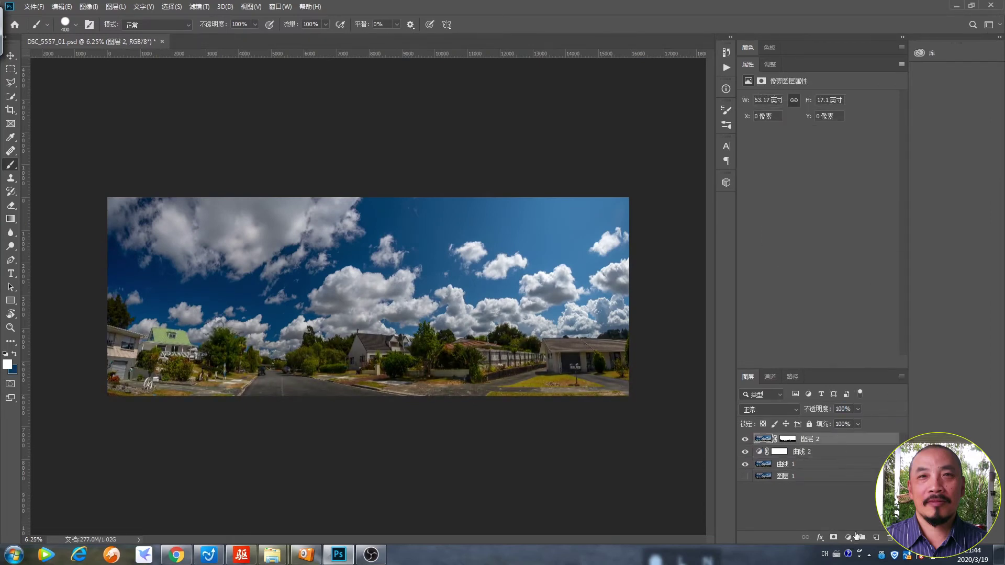
{"action": "left_click", "coordinate": [848, 538]}
{"action": "left_click", "coordinate": [887, 406]}
{"action": "left_click", "coordinate": [838, 182]}
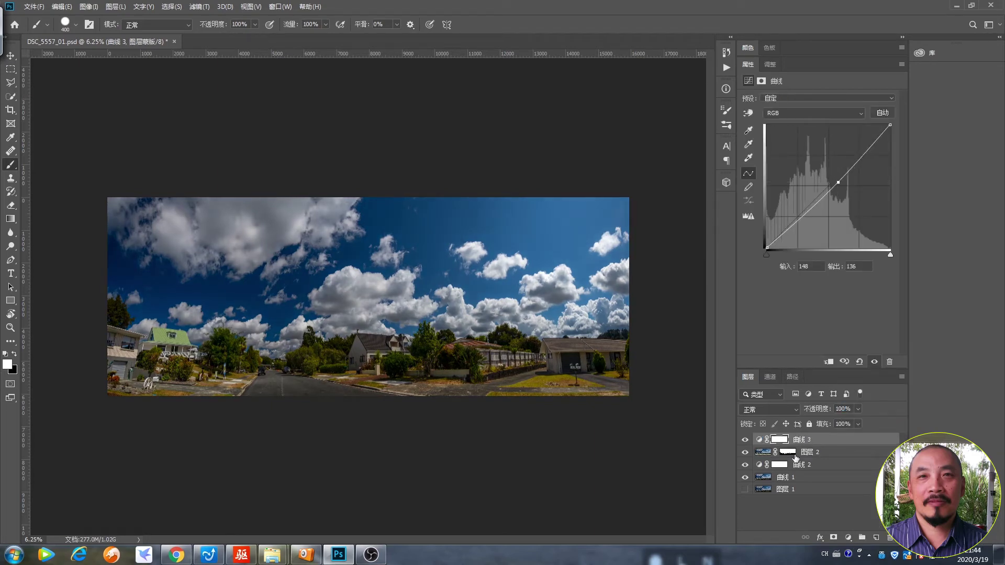
{"action": "left_click", "coordinate": [784, 445], "text": "alt"}
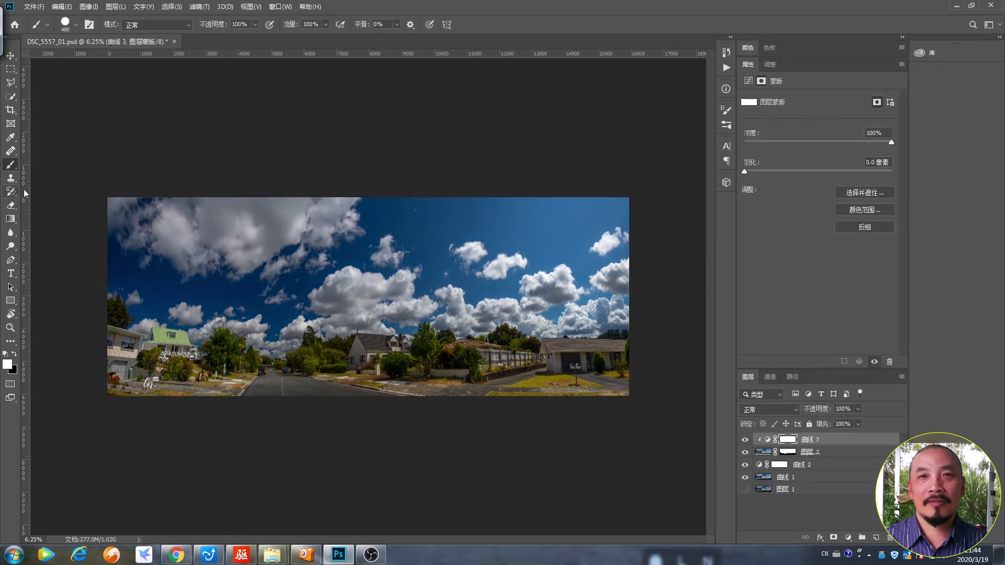
{"action": "key", "text": "g"}
{"action": "left_click_drag", "start_coordinate": [633, 284], "coordinate": [133, 307]}
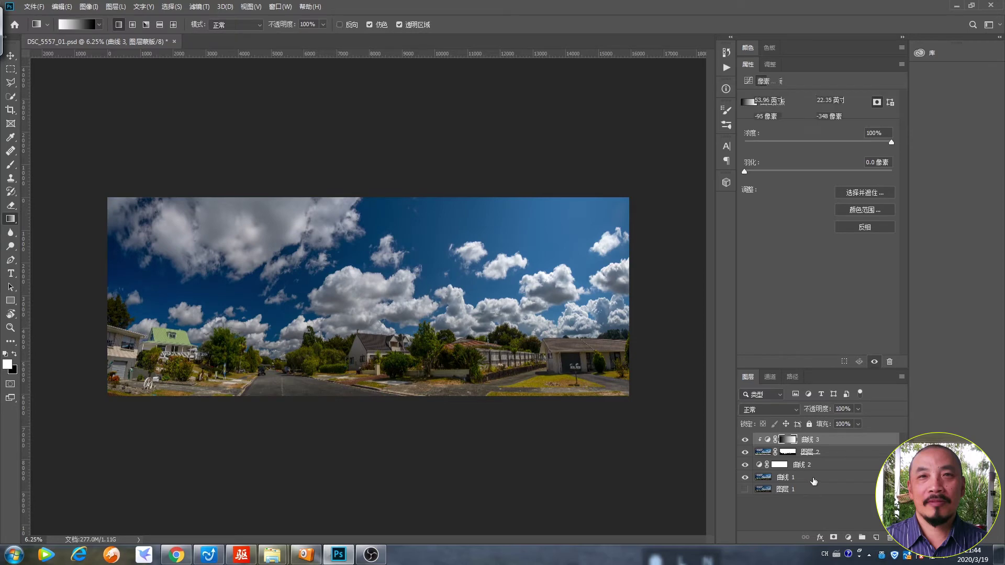
{"action": "left_click", "coordinate": [782, 477]}
{"action": "left_click", "coordinate": [848, 538]}
Invert the new Curves mask to black and set a soft round brush at 23% flow.
{"action": "key", "text": "ctrl+i"}
{"action": "key", "text": "b"}
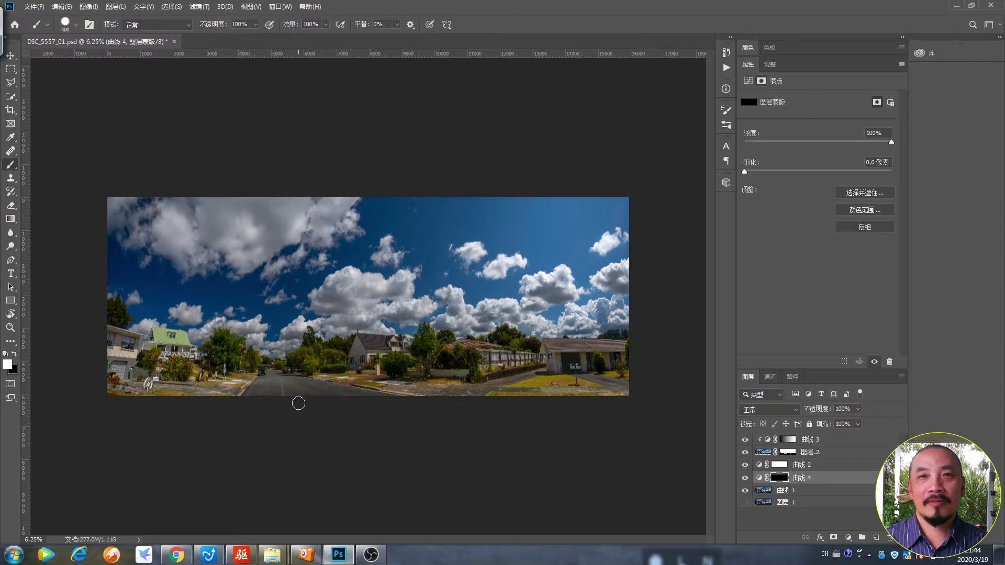
{"action": "left_click_drag", "start_coordinate": [325, 24], "coordinate": [295, 47]}
{"action": "right_click", "coordinate": [367, 305]}
{"action": "double_click", "coordinate": [396, 379]}
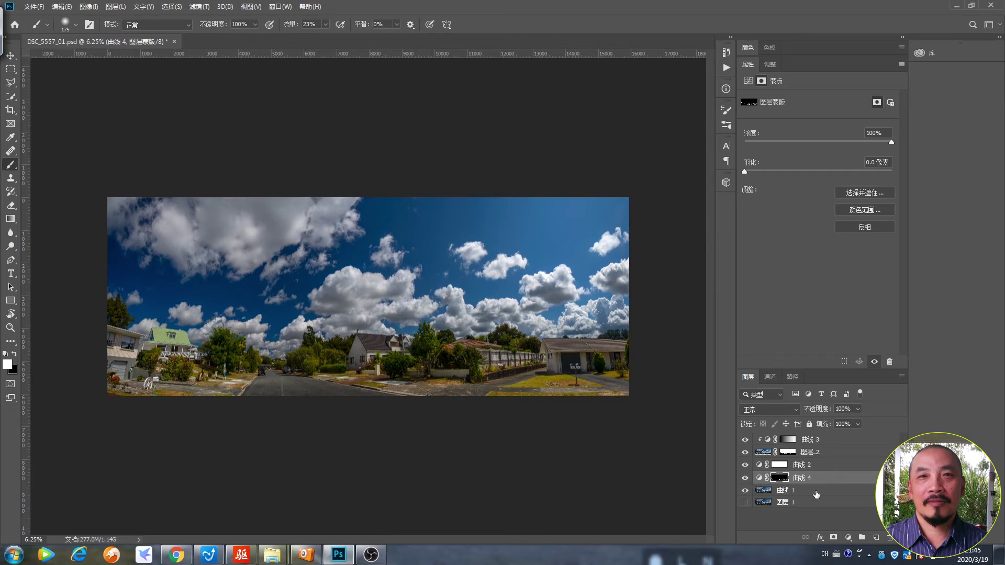
Add Curves layer 曲线 5 and raise the brush flow to 47%.
{"action": "left_click", "coordinate": [848, 538]}
{"action": "left_click", "coordinate": [866, 416]}
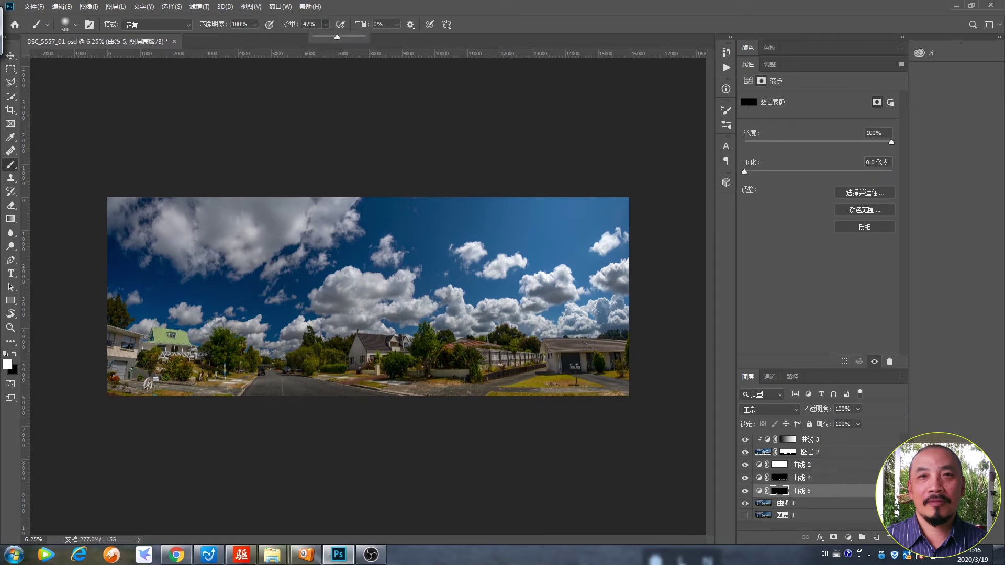
{"action": "key", "text": "shift+4"}
{"action": "key", "text": "shift+7"}
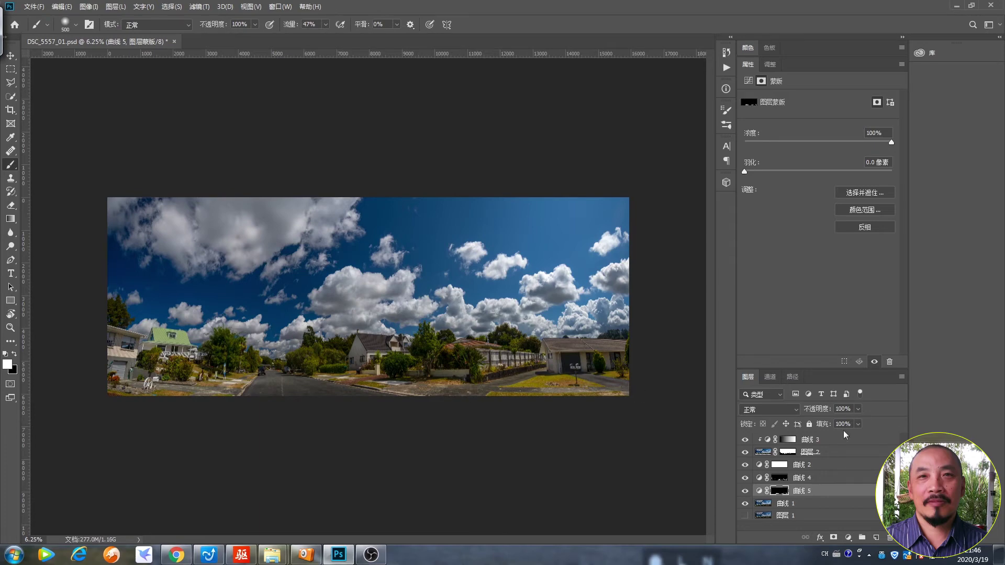
Add Curves layer 曲线 6 and paint its mask out over the lower-left foreground.
{"action": "left_click", "coordinate": [832, 504]}
{"action": "left_click", "coordinate": [848, 537]}
{"action": "left_click", "coordinate": [866, 417]}
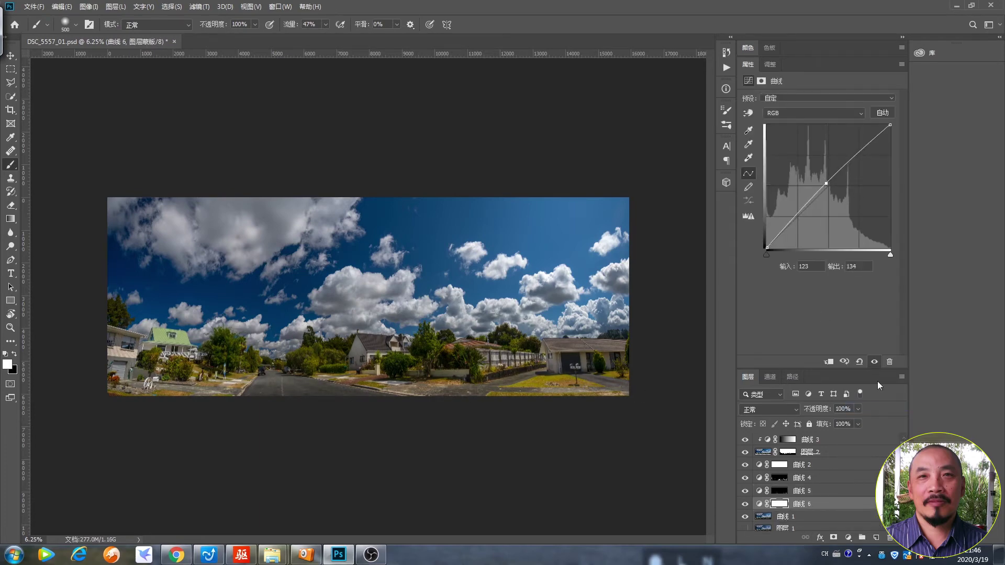
{"action": "left_click", "coordinate": [779, 503]}
{"action": "key", "text": "x"}
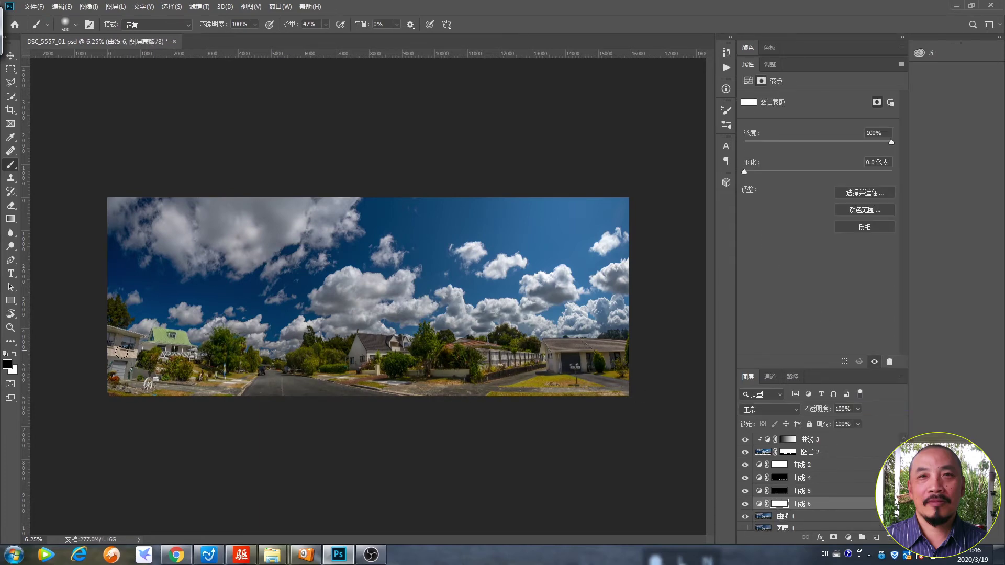
{"action": "left_click_drag", "start_coordinate": [122, 353], "coordinate": [214, 388]}
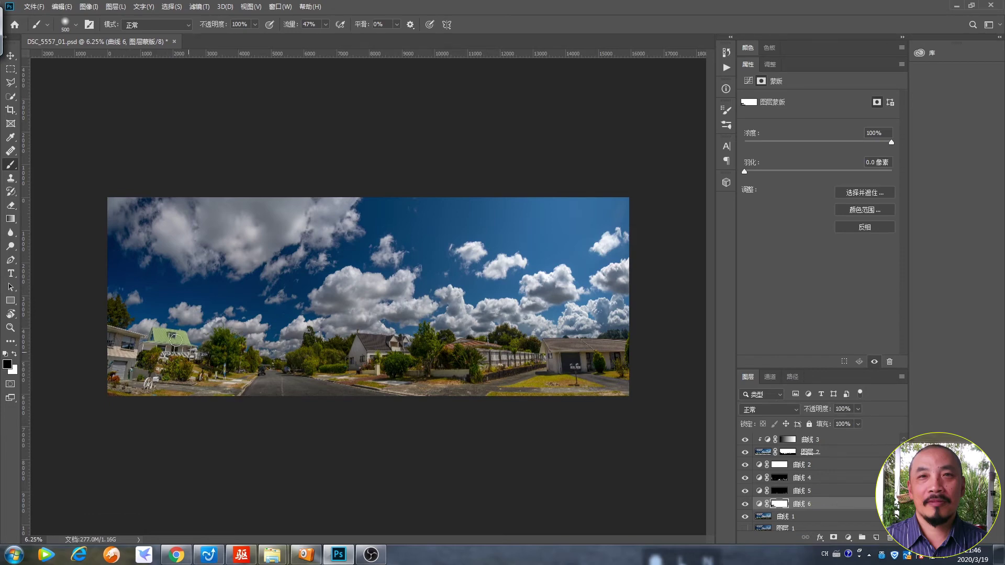
Add Color Balance layer 色彩平衡 1 with an inverted black mask, ready to paint white.
{"action": "left_click", "coordinate": [848, 538]}
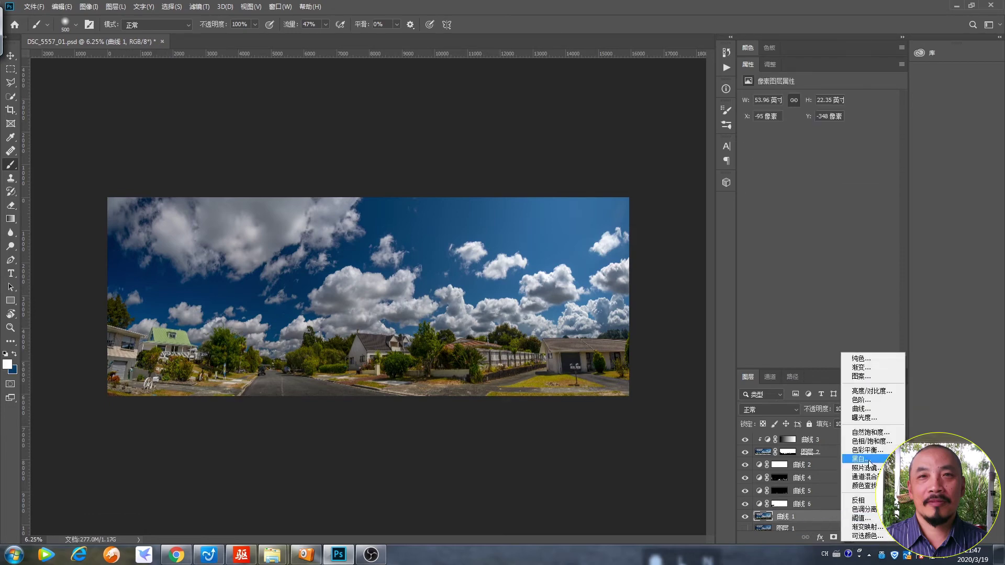
{"action": "left_click", "coordinate": [864, 461]}
{"action": "left_click", "coordinate": [779, 517]}
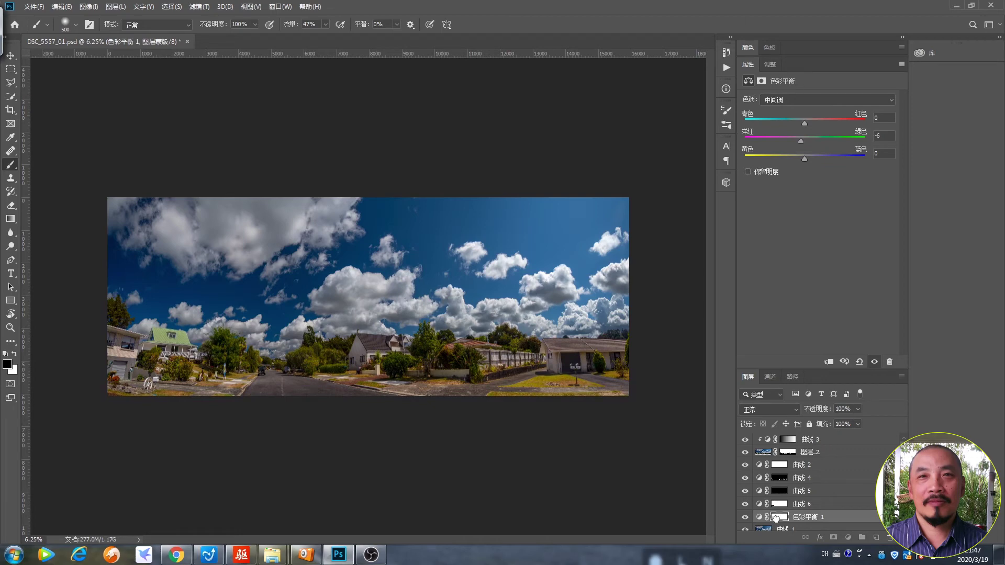
{"action": "key", "text": "ctrl+i"}
{"action": "key", "text": "x"}
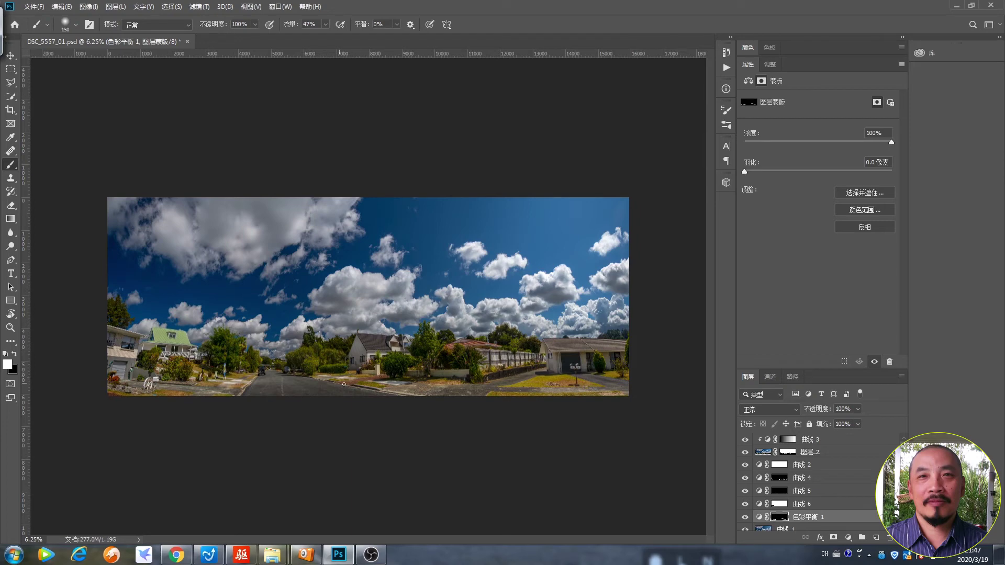
Add a second Color Balance layer above 曲线 1, then delete it.
{"action": "scroll", "coordinate": [818, 453], "scroll_direction": "down", "scroll_amount": 1}
{"action": "left_click", "coordinate": [785, 513]}
{"action": "left_click", "coordinate": [848, 538]}
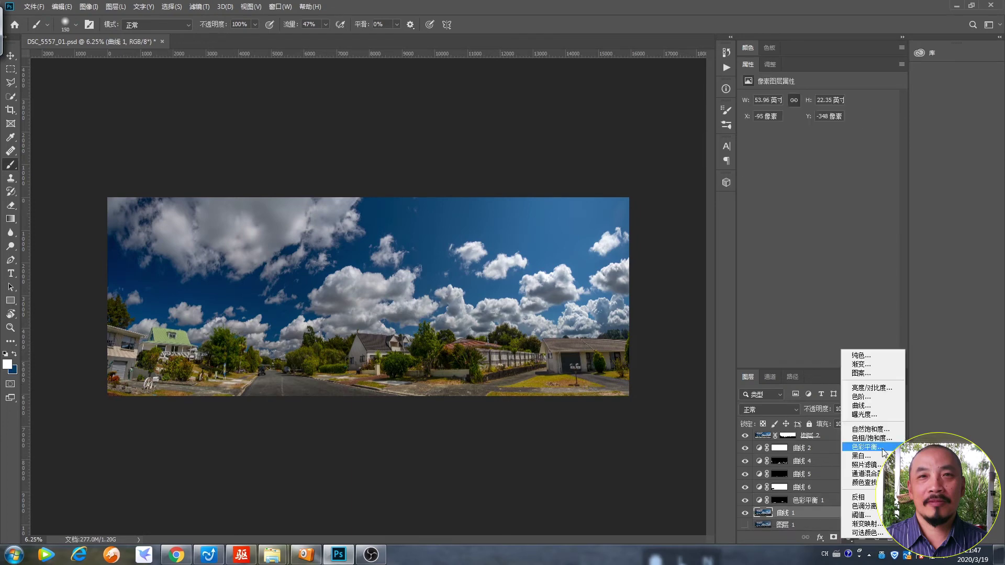
{"action": "left_click", "coordinate": [864, 455]}
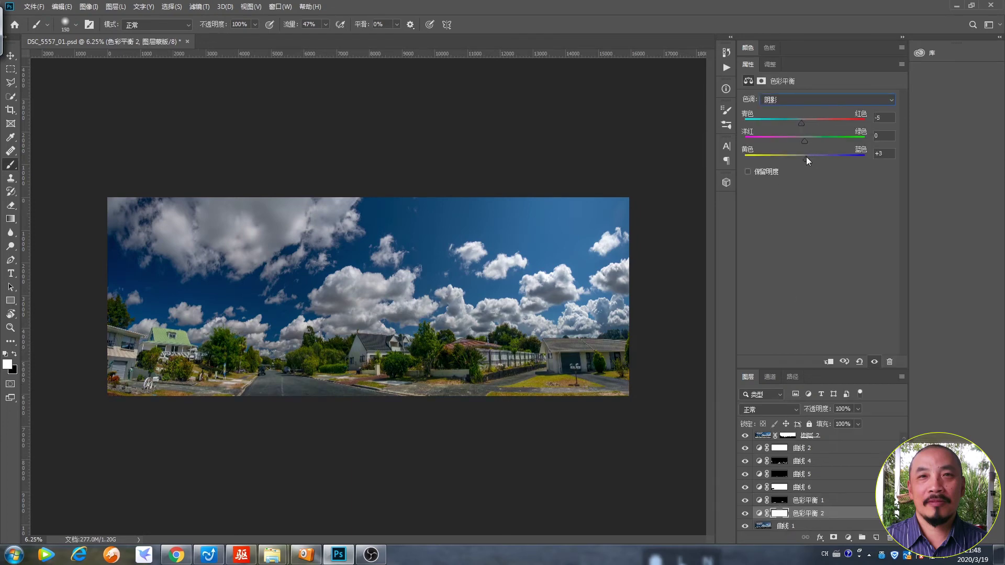
{"action": "key", "text": "Delete"}
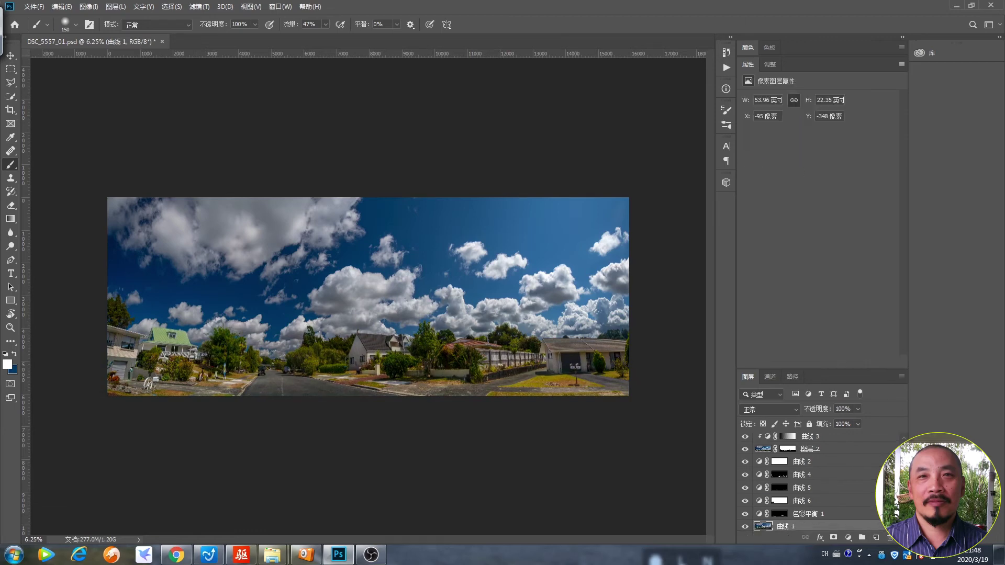
{"action": "scroll", "coordinate": [840, 453], "scroll_direction": "up", "scroll_amount": 2}
Group the adjustment layers into 组 1 and stamp all visible layers into 图层 3.
{"action": "left_click", "coordinate": [837, 440], "text": "shift"}
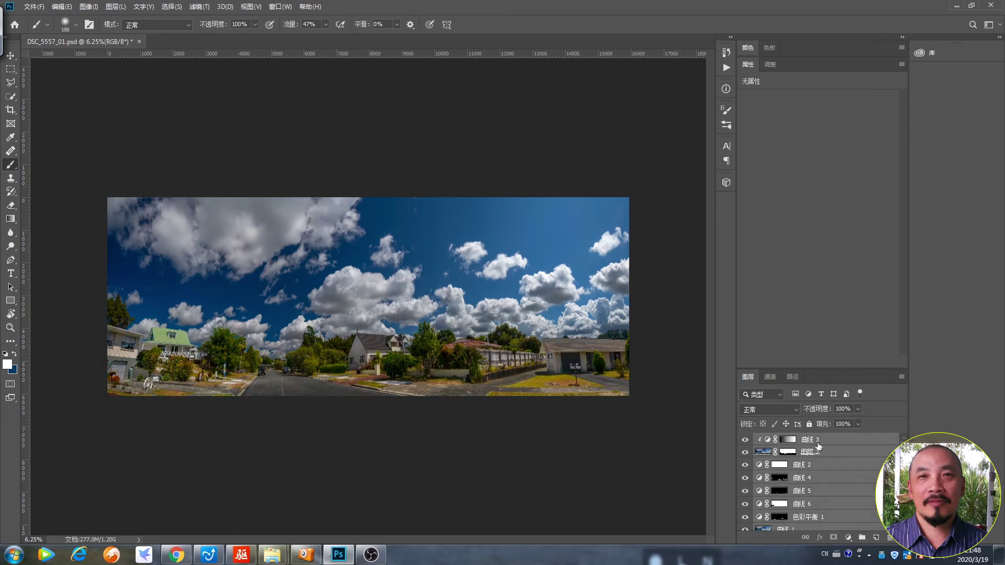
{"action": "key", "text": "ctrl+g"}
{"action": "key", "text": "ctrl+alt+shift+e"}
Run Camera Raw Filter: highlights −34, shadows +17, blacks +39, clarity 5, dehaze 5.
{"action": "left_click", "coordinate": [199, 7]}
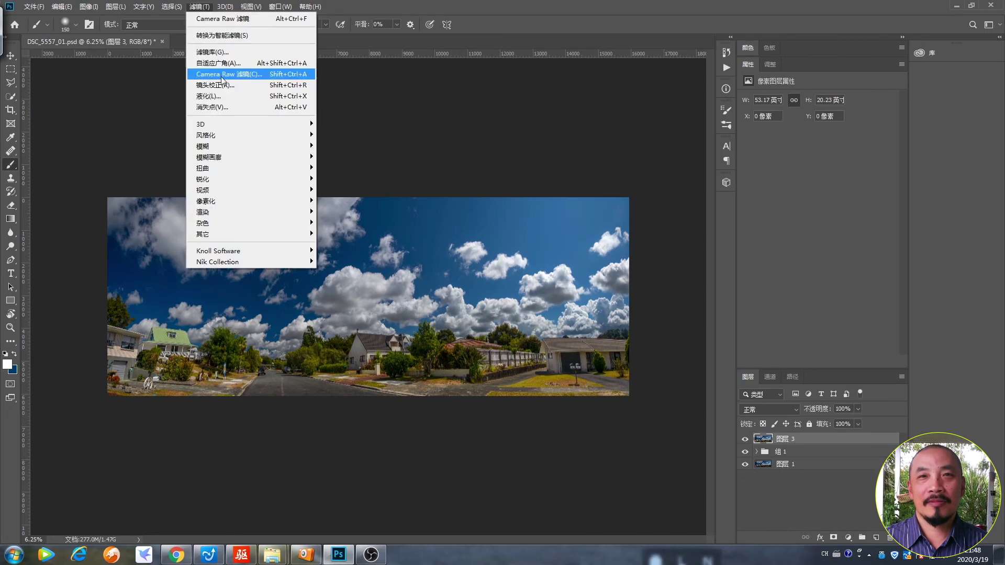
{"action": "left_click", "coordinate": [225, 71]}
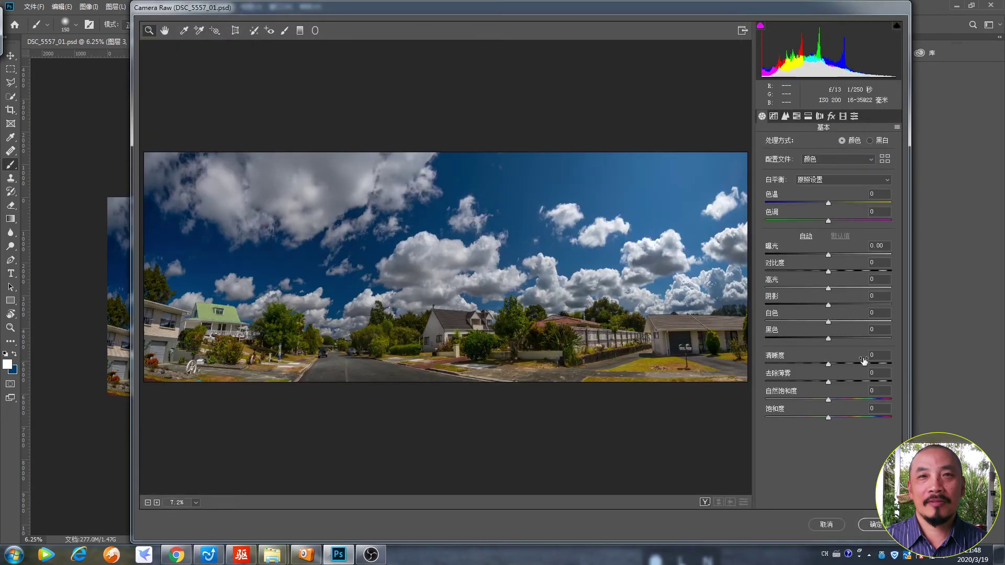
{"action": "mouse_move", "coordinate": [828, 288]}
{"action": "left_mouse_down"}
{"action": "mouse_move", "coordinate": [806, 289]}
{"action": "mouse_move", "coordinate": [836, 272]}
{"action": "left_mouse_up"}
{"action": "left_click_drag", "start_coordinate": [828, 338], "coordinate": [852, 338]}
{"action": "left_click_drag", "start_coordinate": [828, 305], "coordinate": [838, 306]}
{"action": "left_click", "coordinate": [879, 355]}
{"action": "type", "text": "5"}
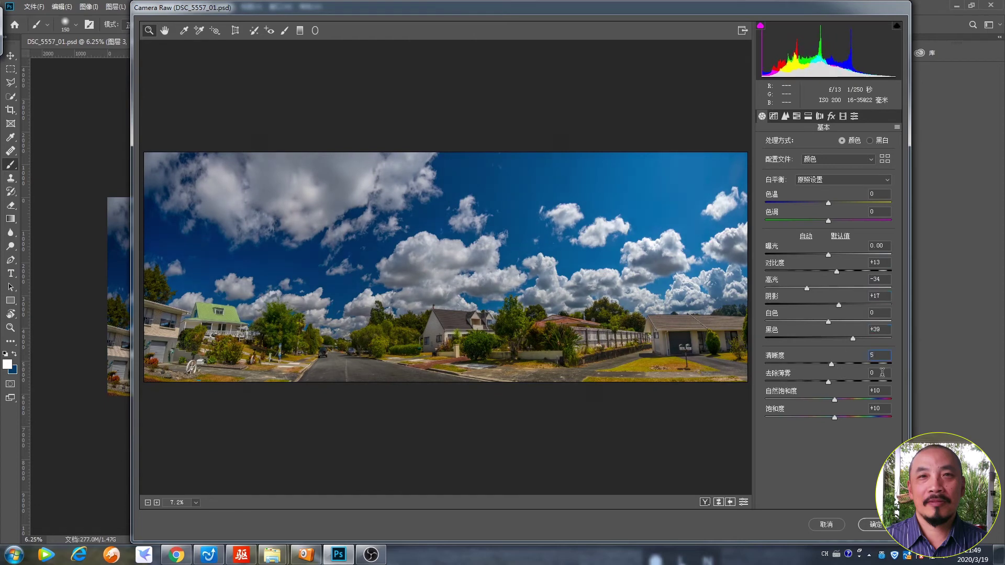
{"action": "left_click", "coordinate": [882, 373]}
{"action": "type", "text": "5"}
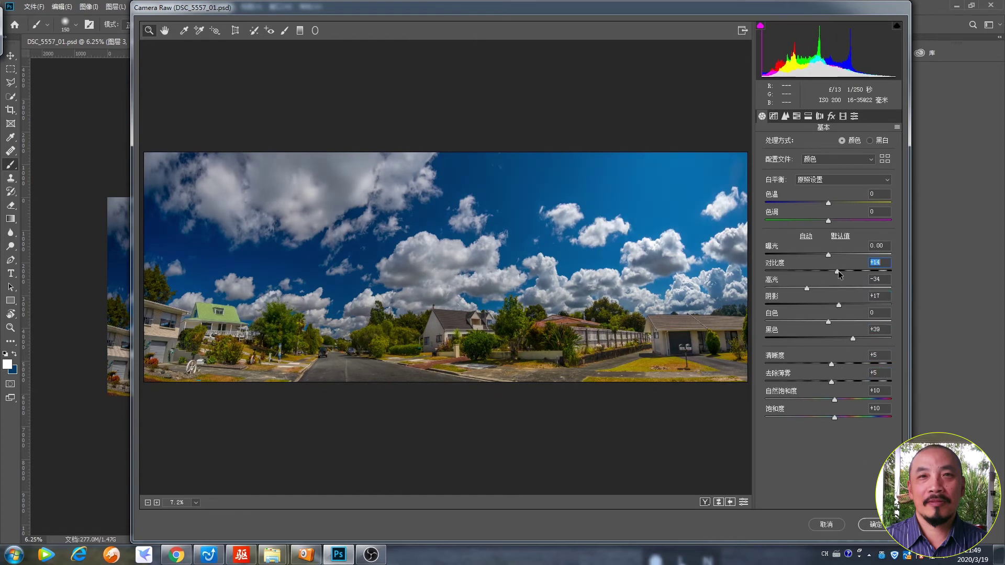
{"action": "key", "text": "Return"}
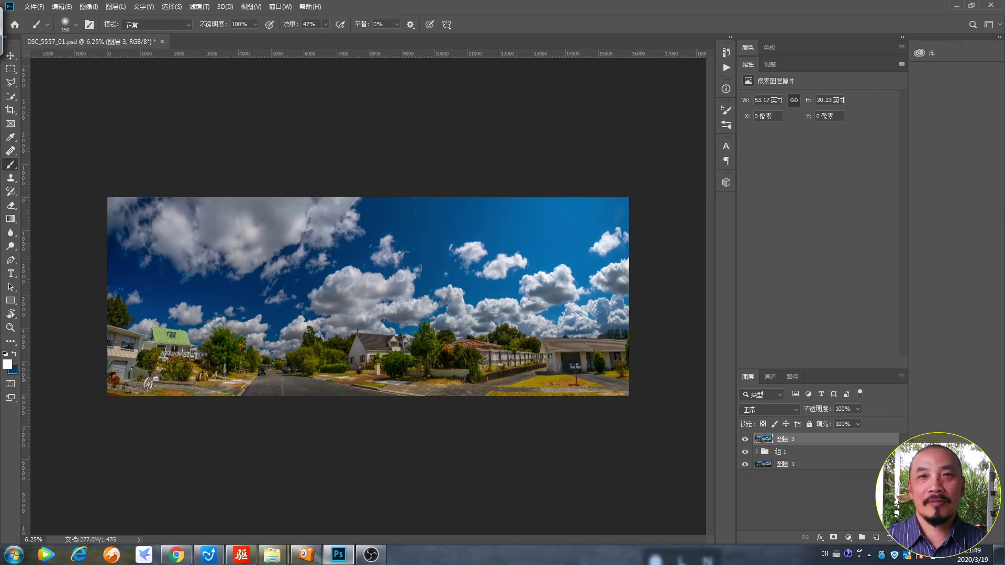
Add a Curves layer darkening the sky, faded across it with a gradient mask.
{"action": "left_click", "coordinate": [848, 538]}
{"action": "left_click", "coordinate": [863, 414]}
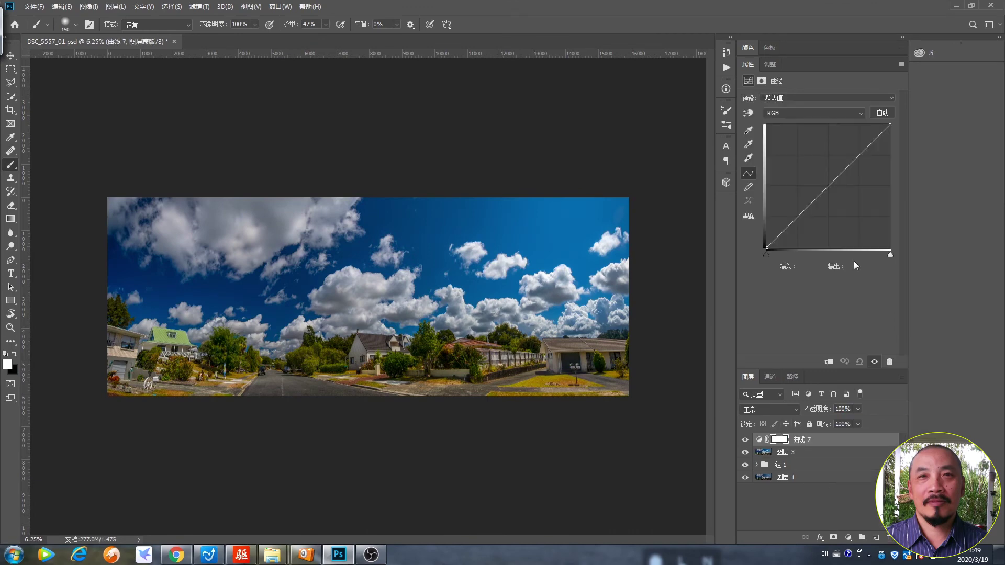
{"action": "left_click_drag", "start_coordinate": [837, 173], "coordinate": [844, 200]}
{"action": "left_click", "coordinate": [779, 440]}
{"action": "key", "text": "g"}
{"action": "left_click_drag", "start_coordinate": [629, 283], "coordinate": [100, 273]}
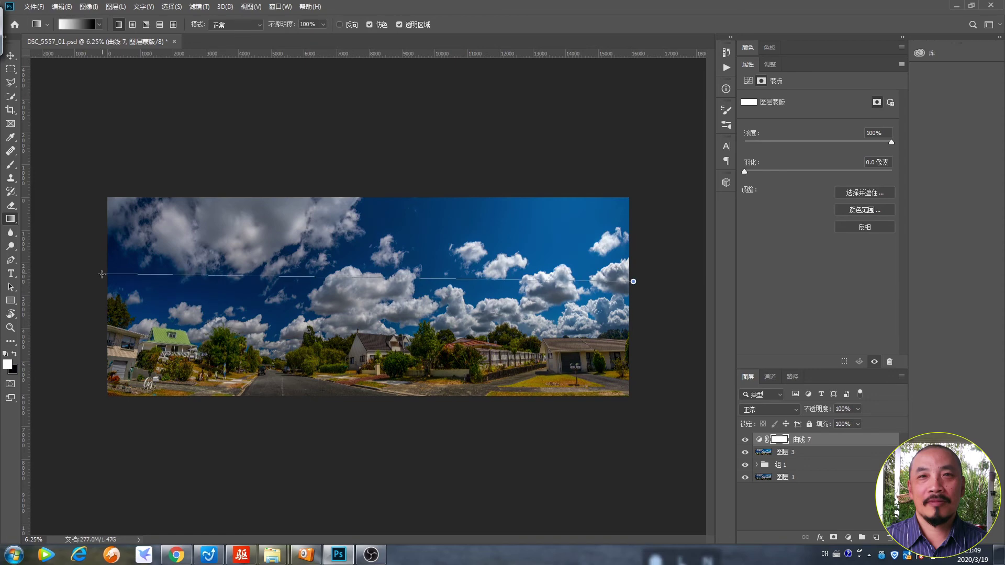
Set the Curves layer fill to 50%, paint its mask over the lower-right grass, and merge down.
{"action": "key", "text": "b"}
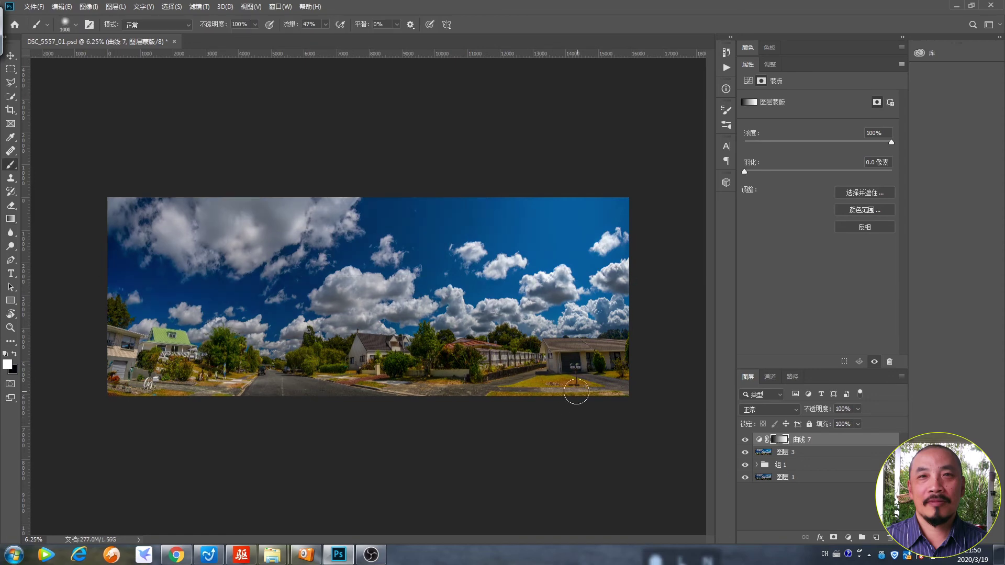
{"action": "left_click_drag", "start_coordinate": [858, 424], "coordinate": [853, 442]}
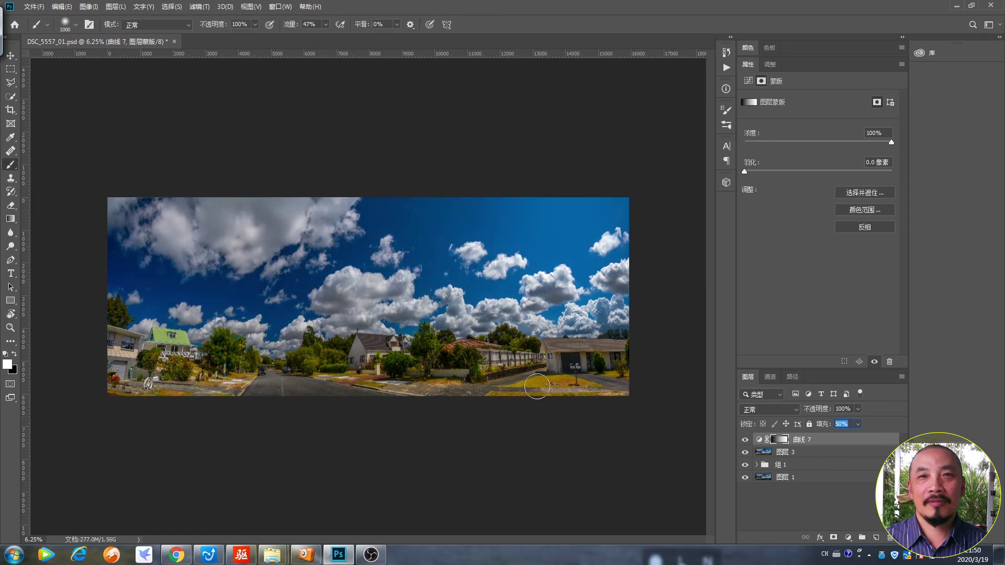
{"action": "left_click", "coordinate": [784, 446]}
{"action": "key", "text": "x"}
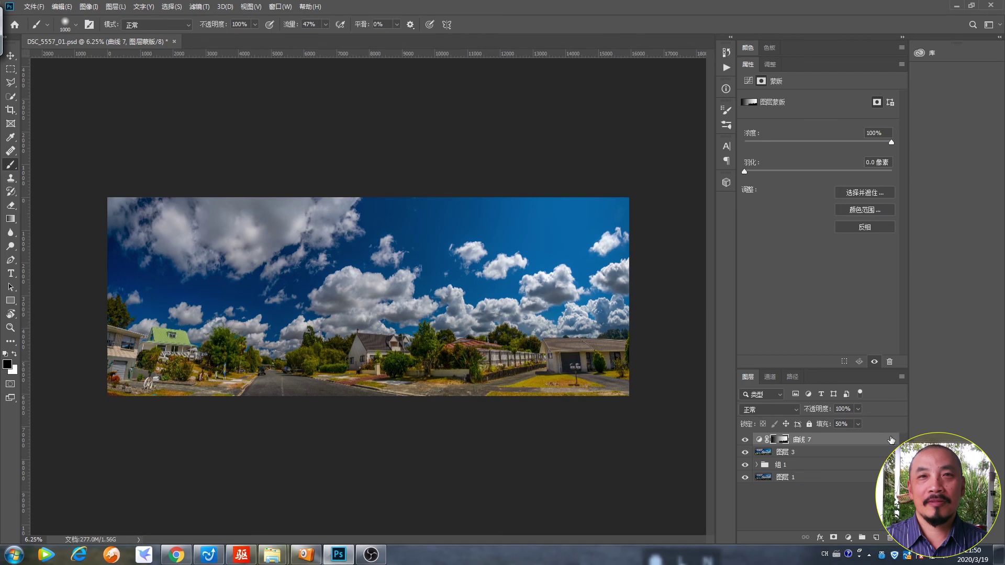
{"action": "key", "text": "ctrl+e"}
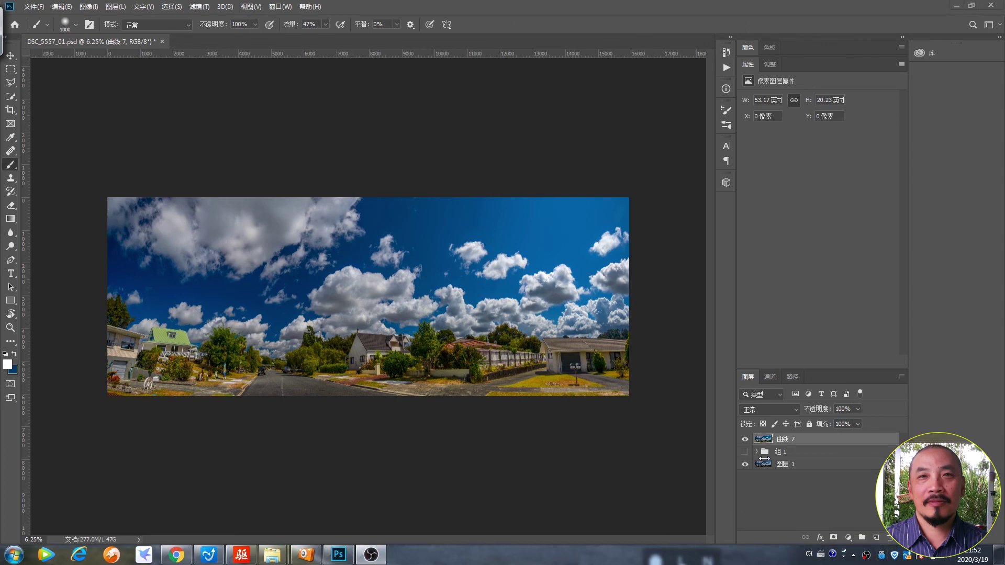
{"action": "left_click", "coordinate": [745, 440]}
{"action": "left_click", "coordinate": [745, 439]}
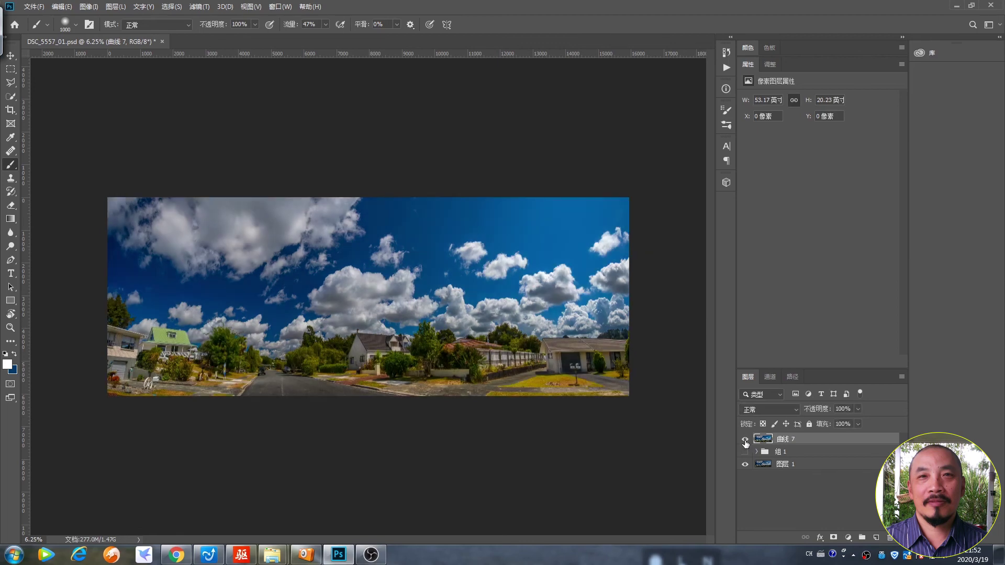
{"action": "left_click", "coordinate": [745, 440]}
{"action": "left_click", "coordinate": [745, 439]}
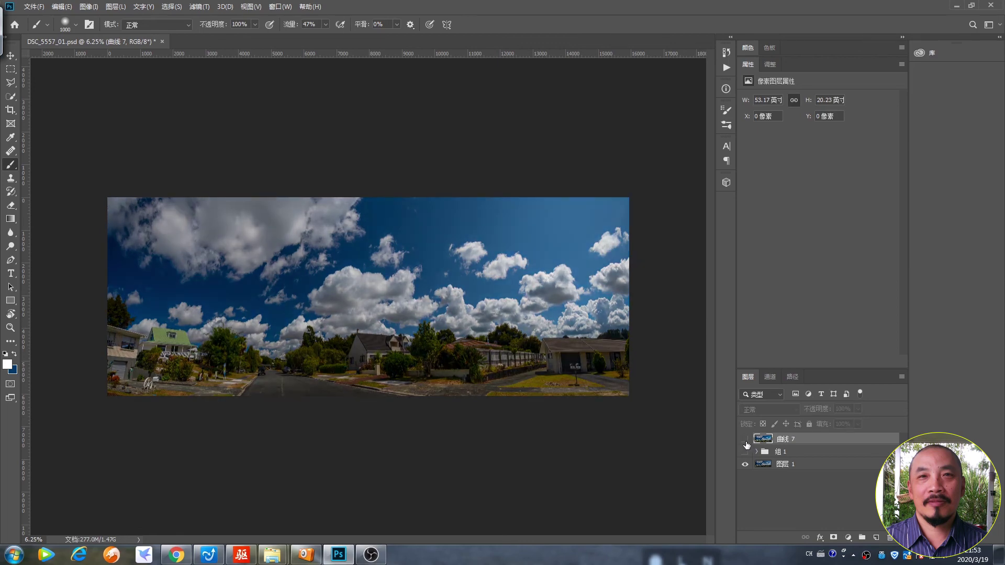